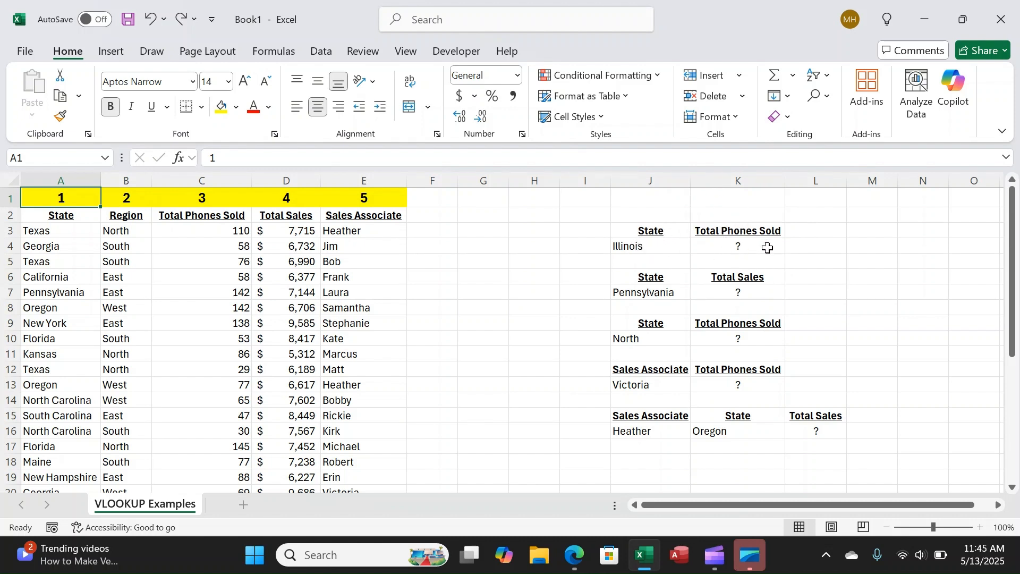
Enter =VLOOKUP(J4,A3:C22,3,FALSE) in cell K4 to look up Illinois's total phones sold with an exact match.
{"action": "left_click", "coordinate": [731, 249]}
{"action": "type", "text": "=vlookup("}
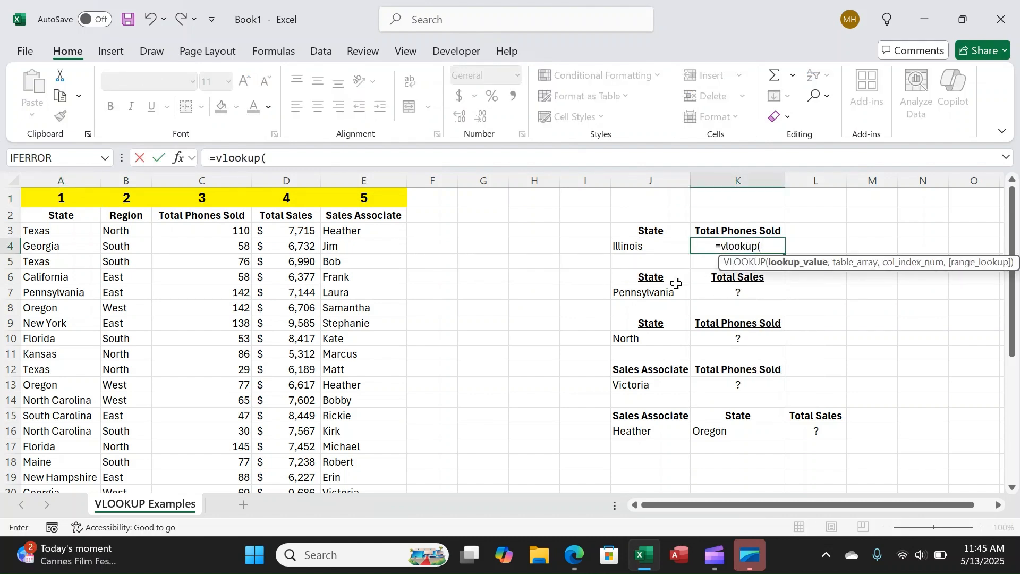
{"action": "left_click", "coordinate": [625, 246]}
{"action": "type", "text": ","}
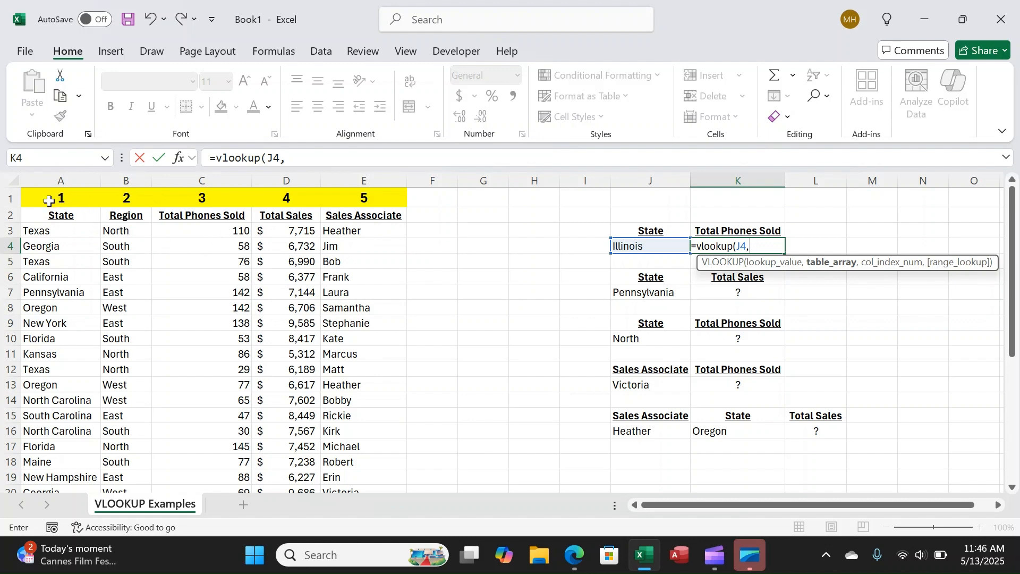
{"action": "left_click_drag", "start_coordinate": [39, 232], "coordinate": [187, 458]}
{"action": "scroll", "coordinate": [446, 317], "scroll_direction": "up", "scroll_amount": 2}
{"action": "type", "text": ","}
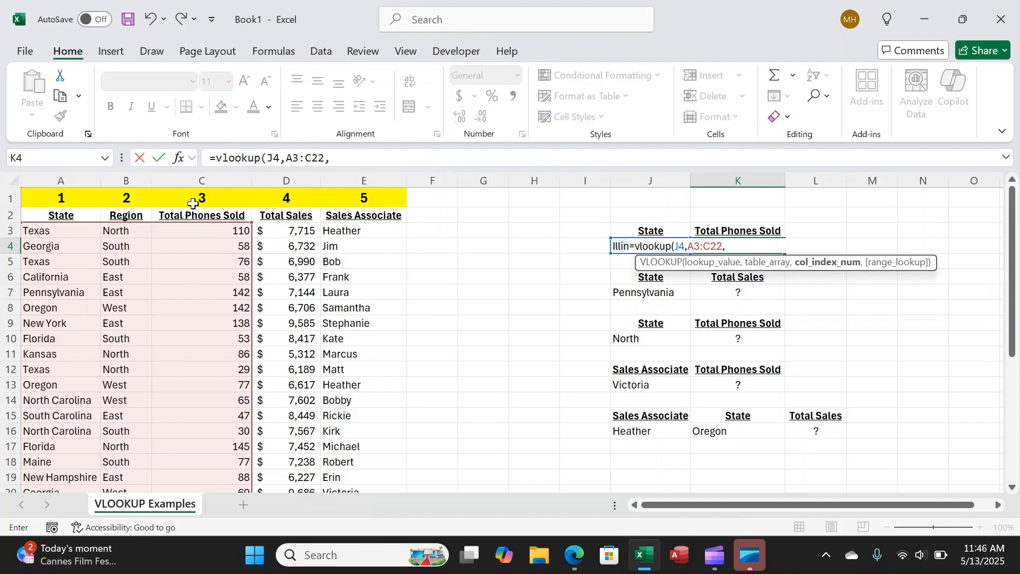
{"action": "type", "text": ","}
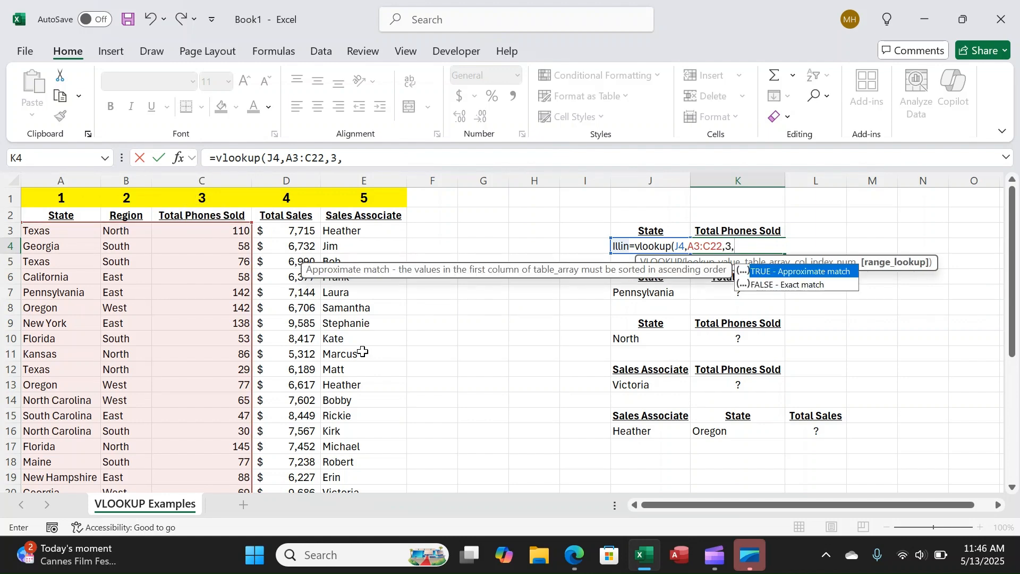
{"action": "double_click", "coordinate": [770, 287]}
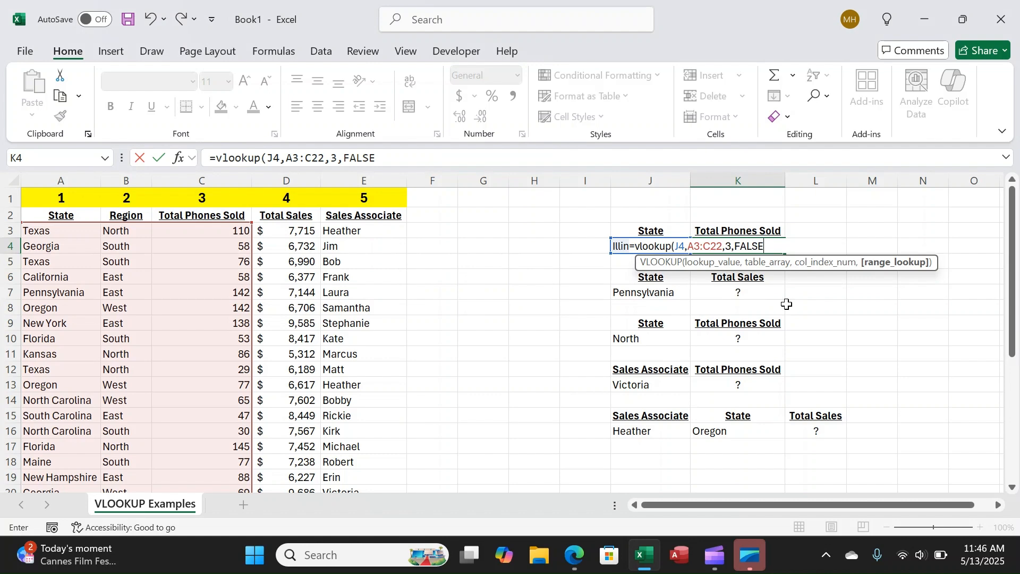
{"action": "key", "text": "Return"}
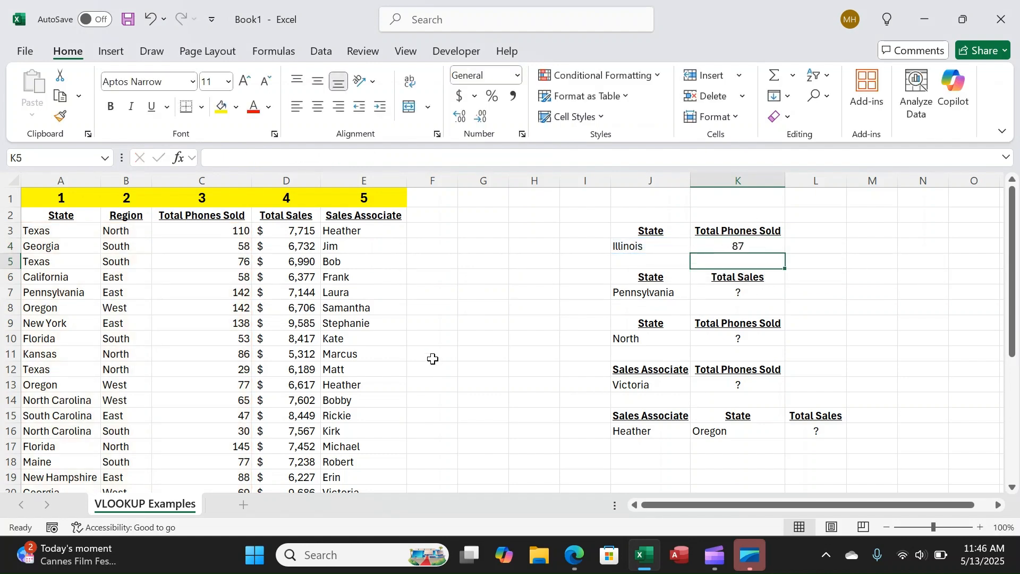
{"action": "scroll", "coordinate": [345, 359], "scroll_direction": "down", "scroll_amount": 2}
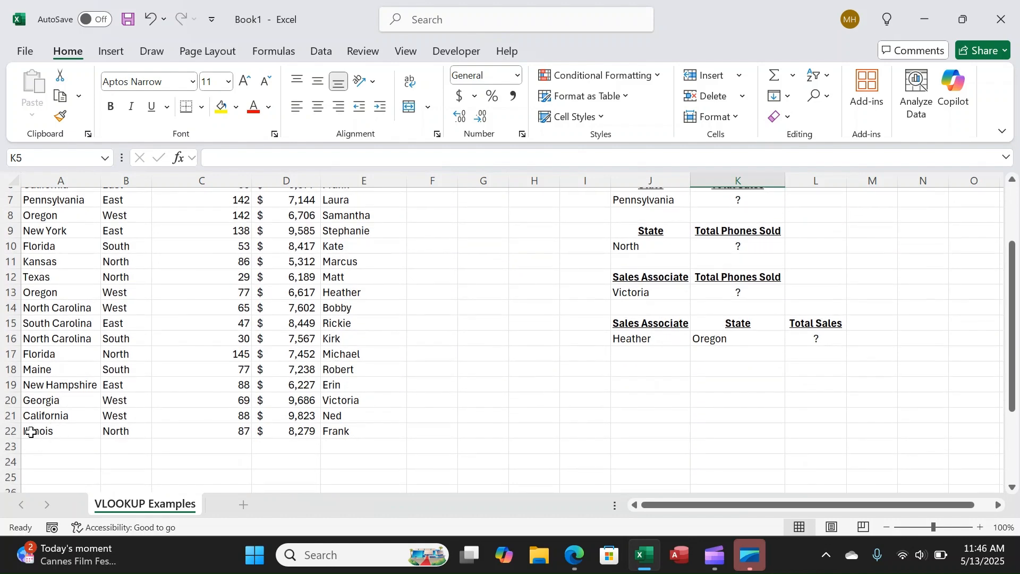
{"action": "scroll", "coordinate": [173, 437], "scroll_direction": "up", "scroll_amount": 2}
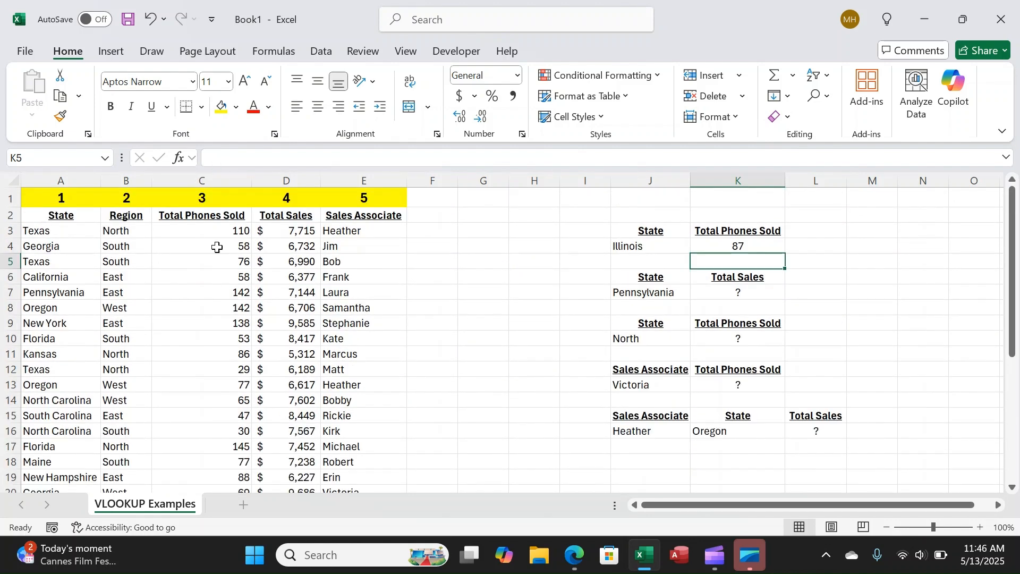
{"action": "scroll", "coordinate": [241, 412], "scroll_direction": "down", "scroll_amount": 2}
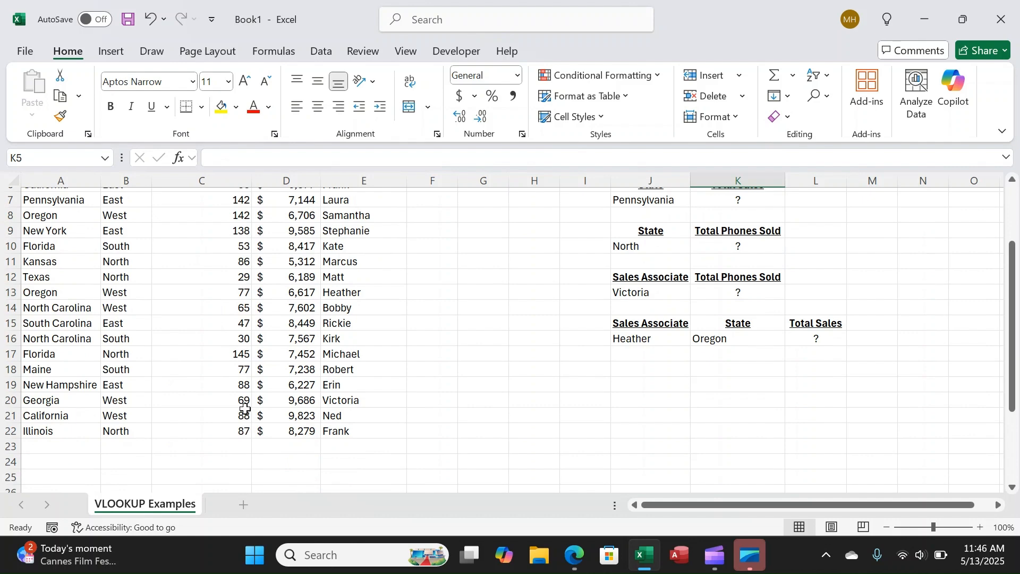
{"action": "scroll", "coordinate": [236, 414], "scroll_direction": "up", "scroll_amount": 2}
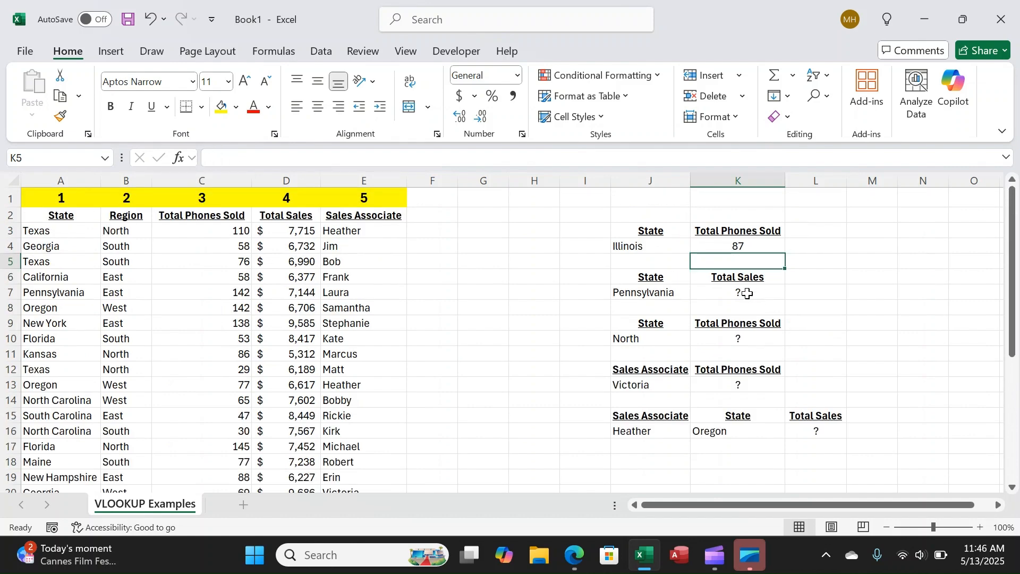
Enter =VLOOKUP(J7,A3:D22,4,FALSE) in cell K7 to look up Pennsylvania's total sales, and check it against the Pennsylvania row.
{"action": "left_click", "coordinate": [746, 292]}
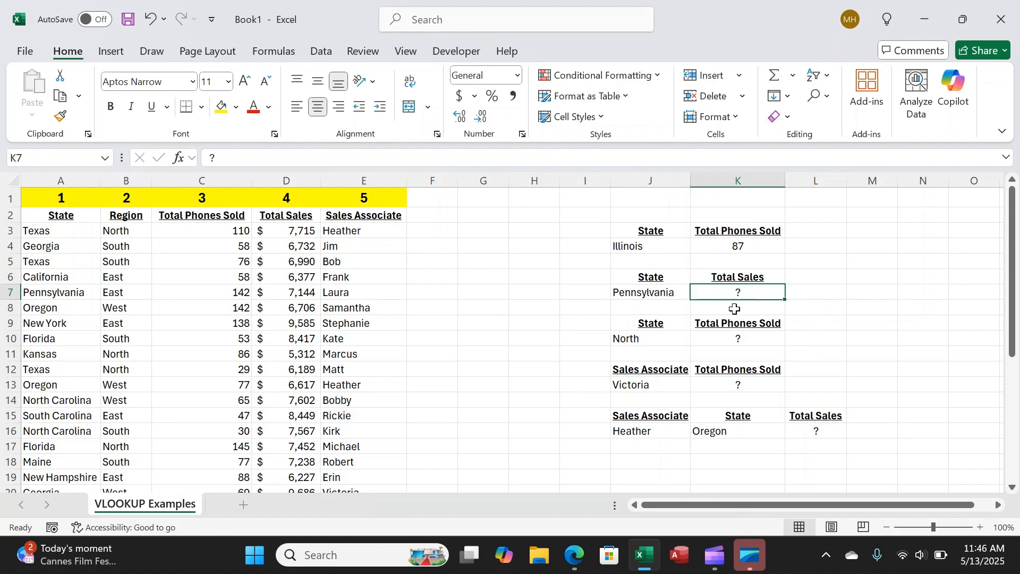
{"action": "type", "text": "=vlookup("}
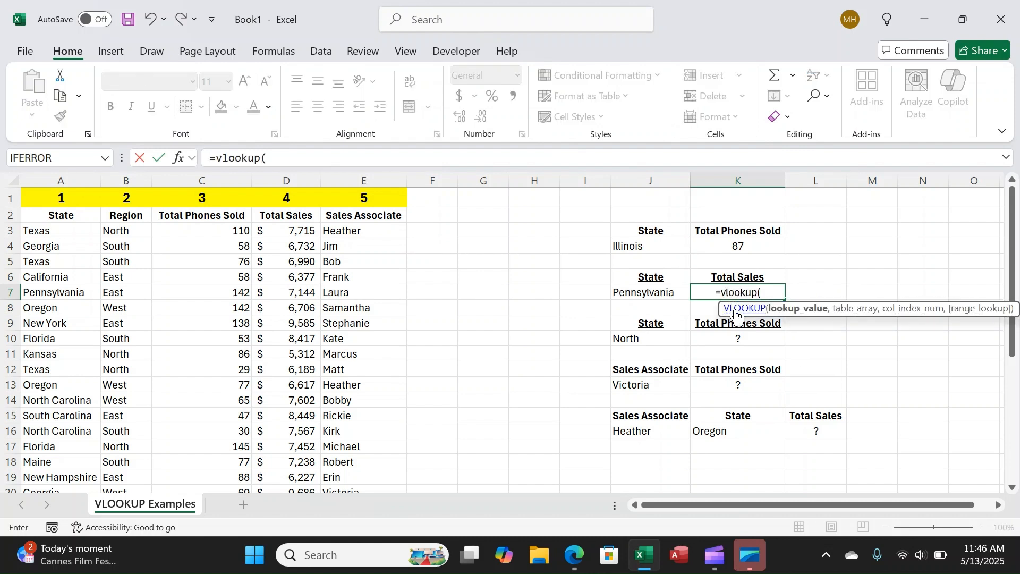
{"action": "left_click", "coordinate": [659, 292]}
{"action": "type", "text": ","}
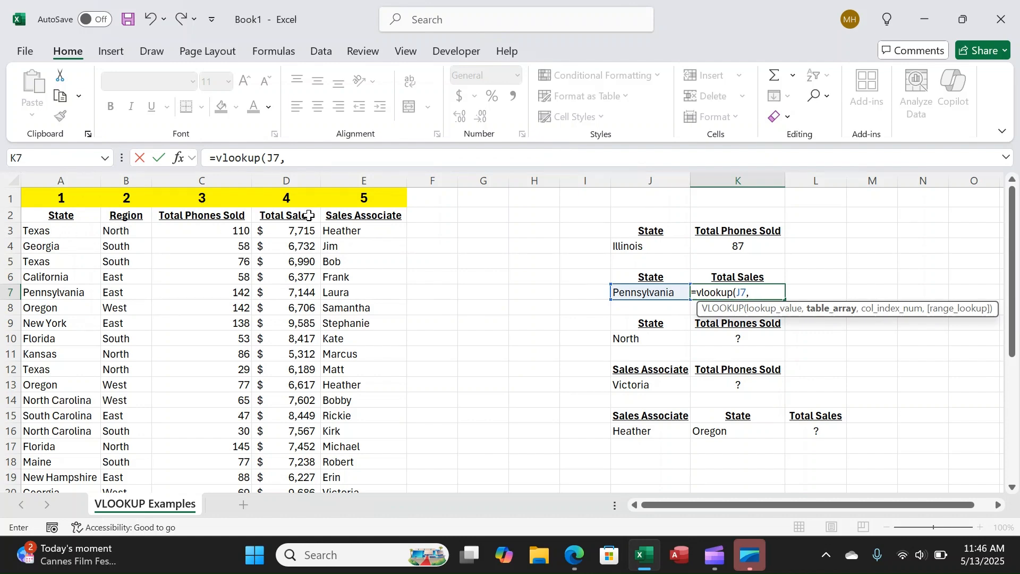
{"action": "left_click_drag", "start_coordinate": [37, 230], "coordinate": [273, 473]}
{"action": "scroll", "coordinate": [517, 317], "scroll_direction": "up", "scroll_amount": 1}
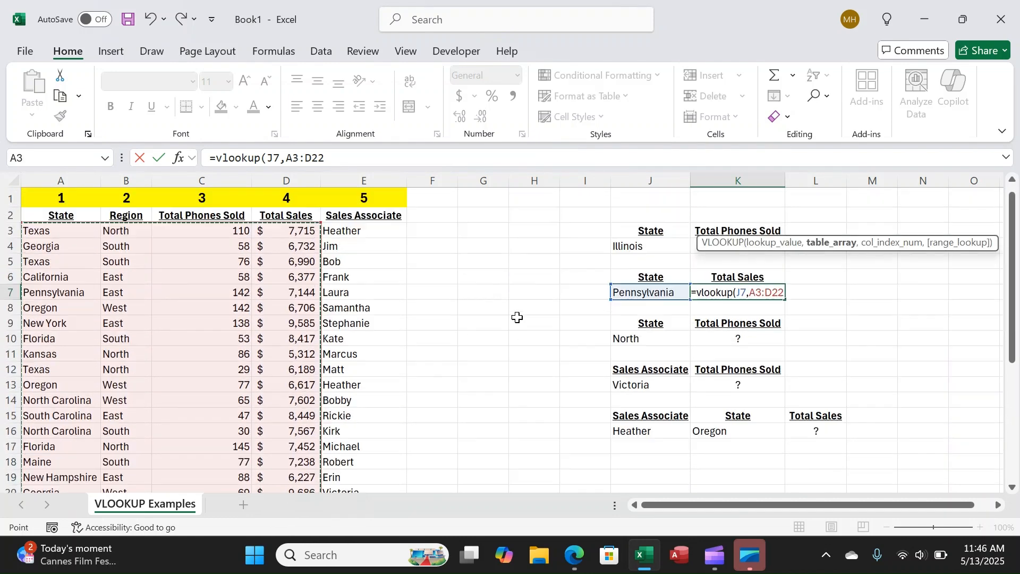
{"action": "type", "text": ","}
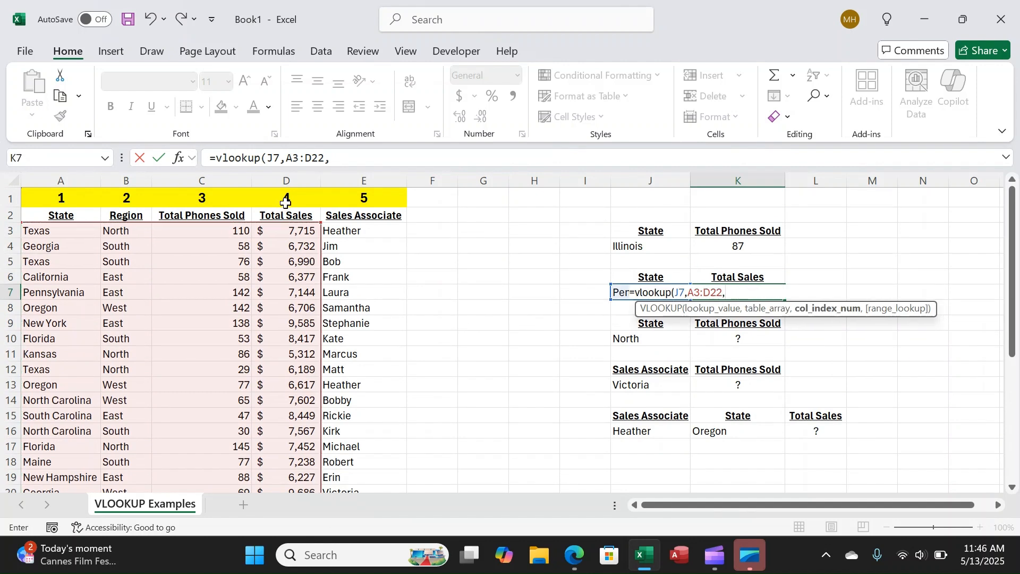
{"action": "type", "text": "4,"}
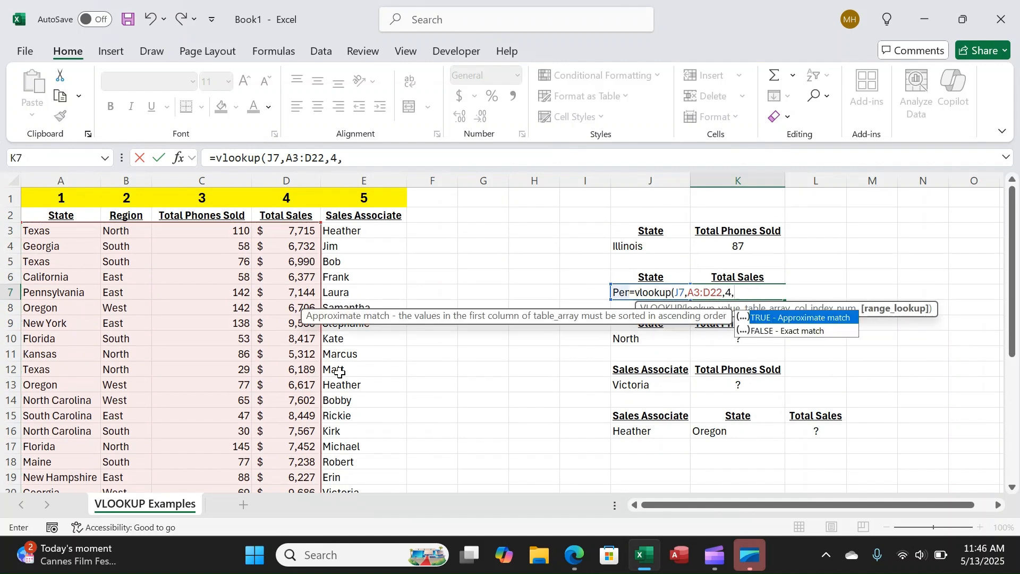
{"action": "double_click", "coordinate": [786, 332]}
{"action": "type", "text": ")"}
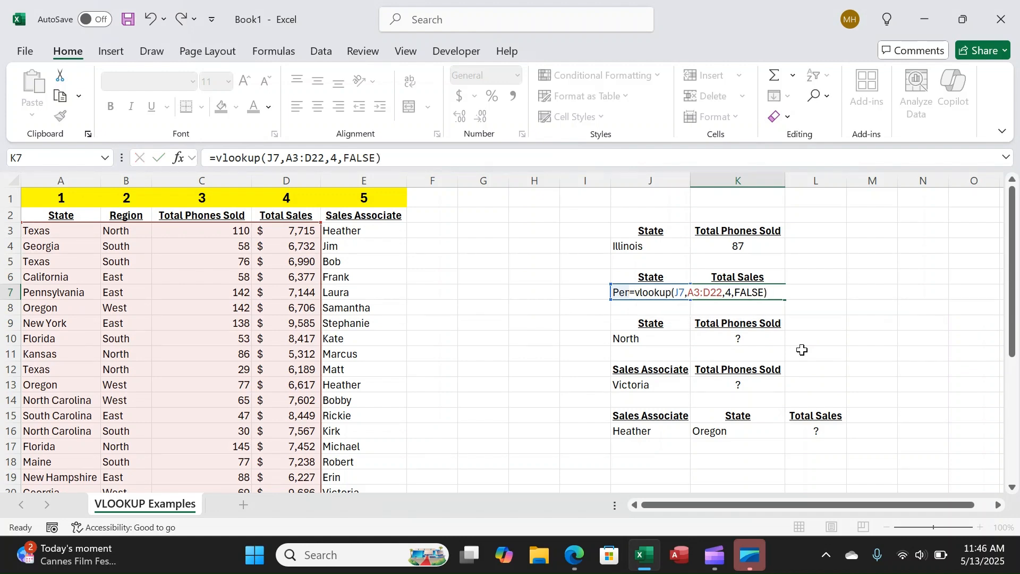
{"action": "key", "text": "Return"}
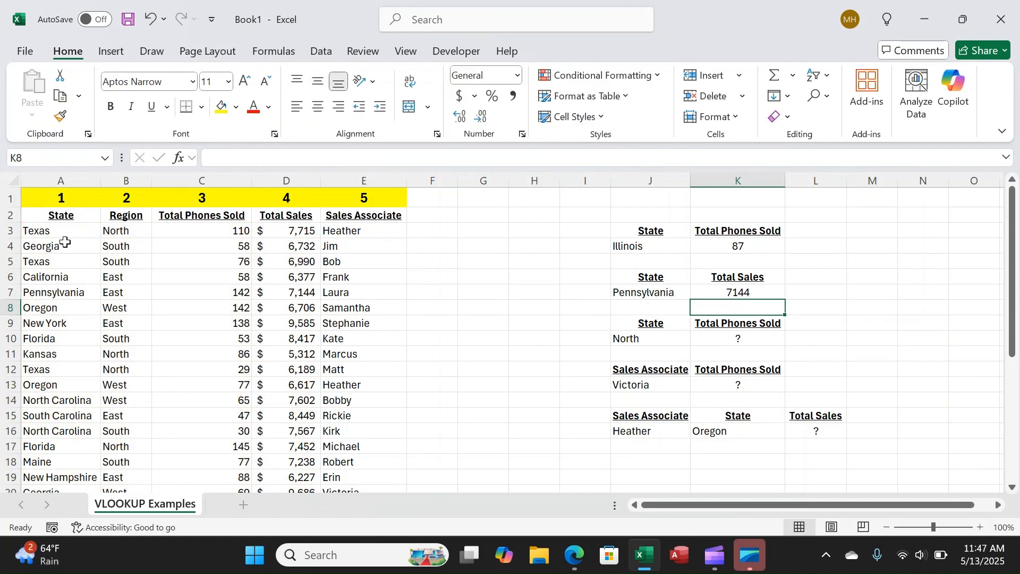
{"action": "left_click", "coordinate": [8, 292]}
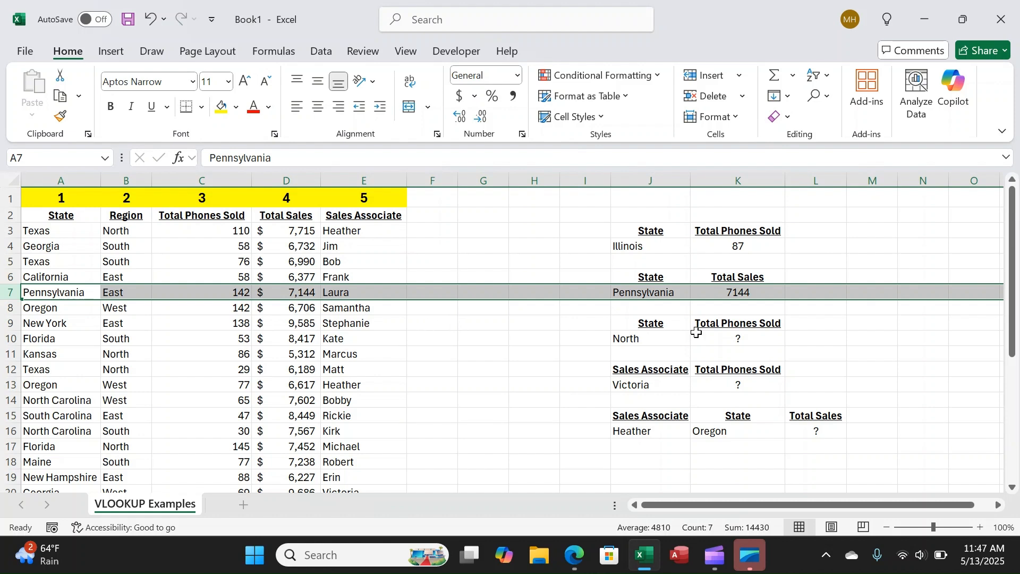
Add an asterisk wildcard to the state lookup value in cell J10 so it reads North*.
{"action": "left_click", "coordinate": [739, 338]}
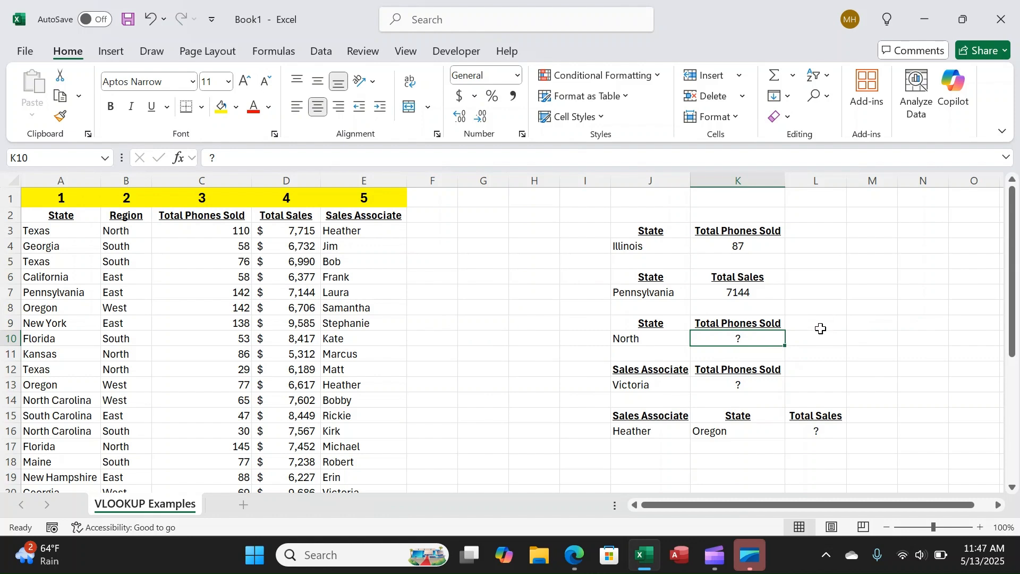
{"action": "left_click", "coordinate": [654, 339]}
{"action": "key", "text": "F2"}
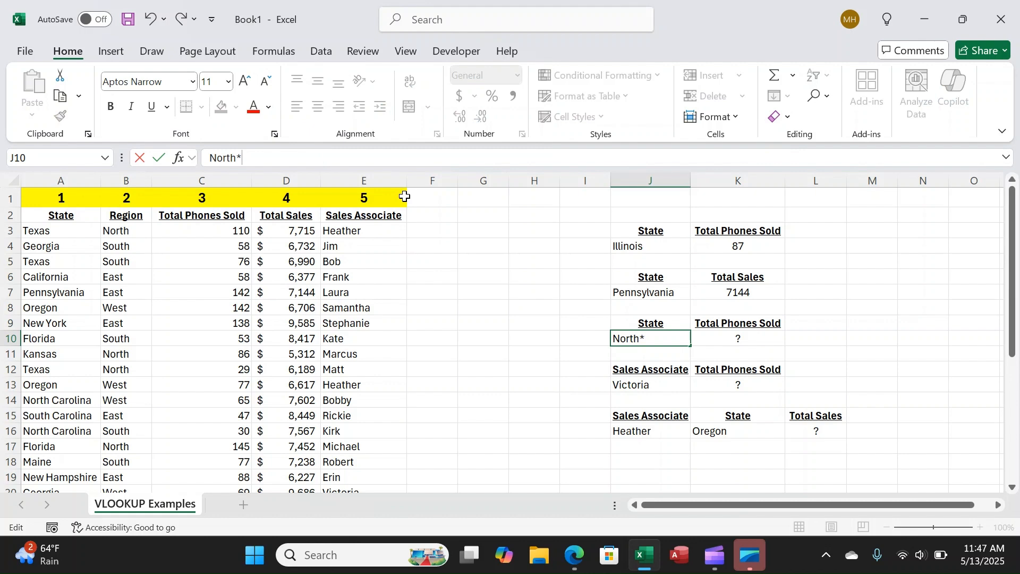
{"action": "type", "text": "*"}
{"action": "key", "text": "Return"}
Enter =VLOOKUP(J10,A3:C22,3,FALSE) in cell K10 for the wildcard state's phones sold, and check it against the first North Carolina row.
{"action": "left_click", "coordinate": [736, 340]}
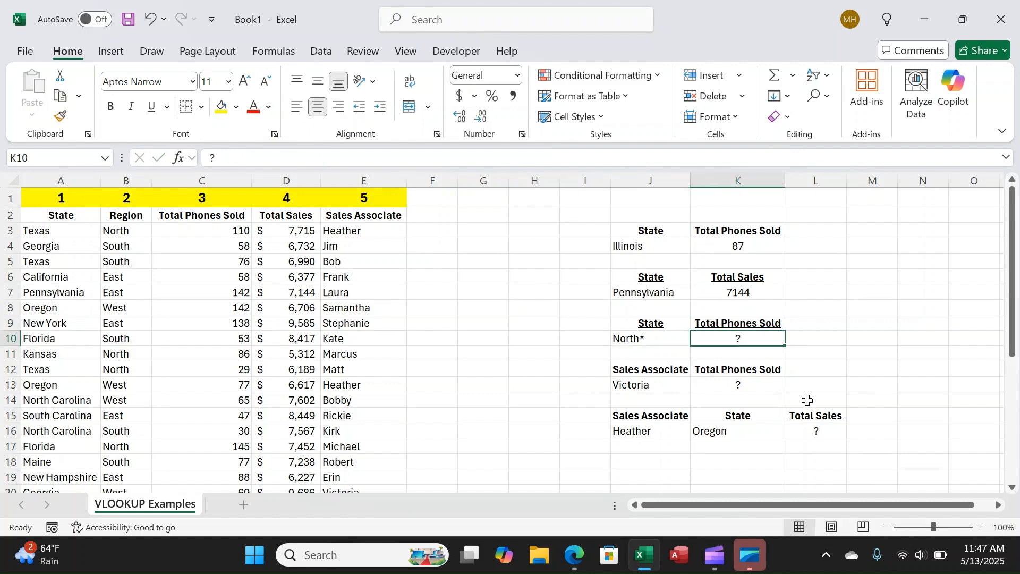
{"action": "type", "text": "=vlookup("}
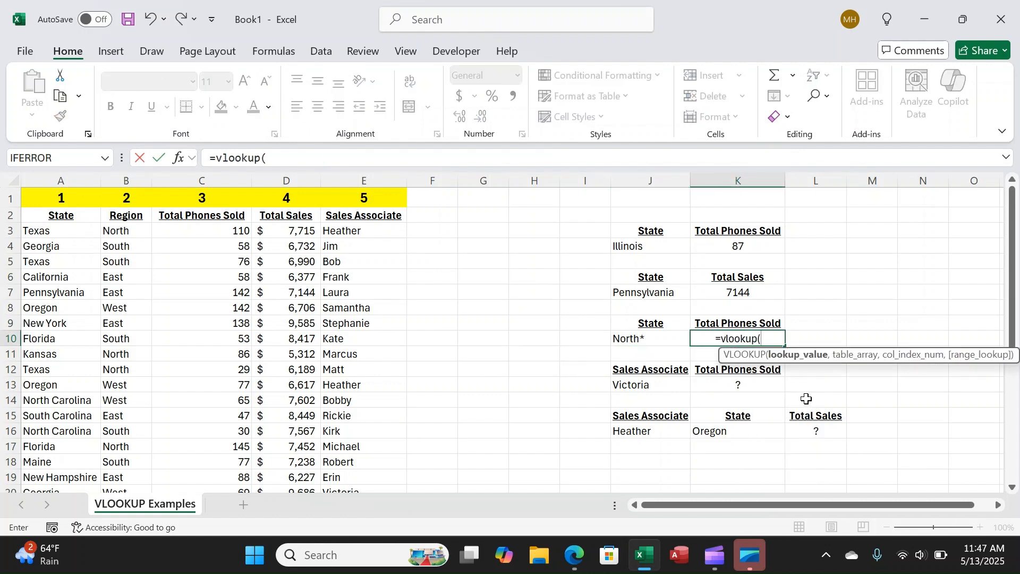
{"action": "left_click", "coordinate": [641, 339]}
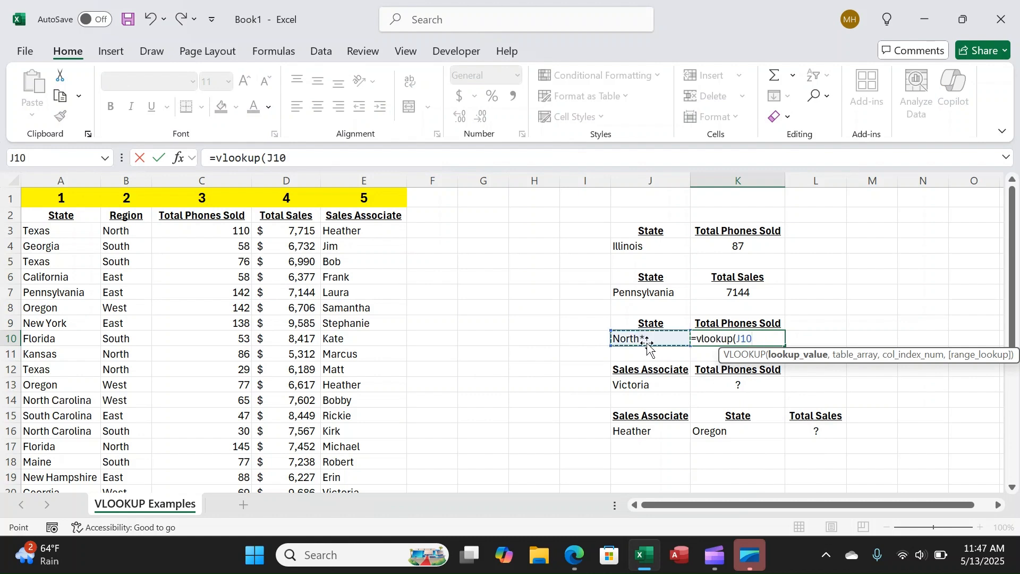
{"action": "type", "text": ","}
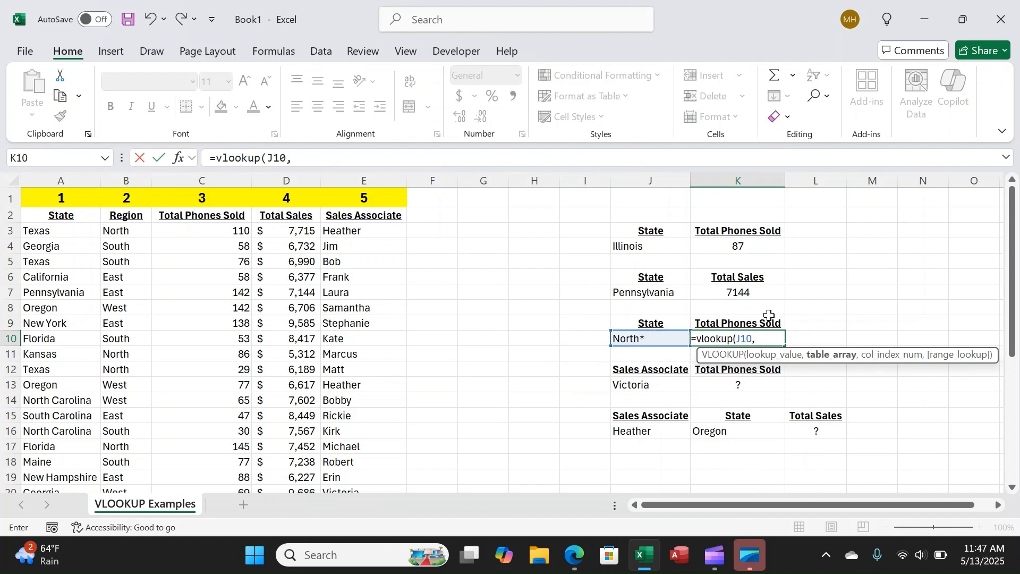
{"action": "left_click_drag", "start_coordinate": [38, 229], "coordinate": [216, 455]}
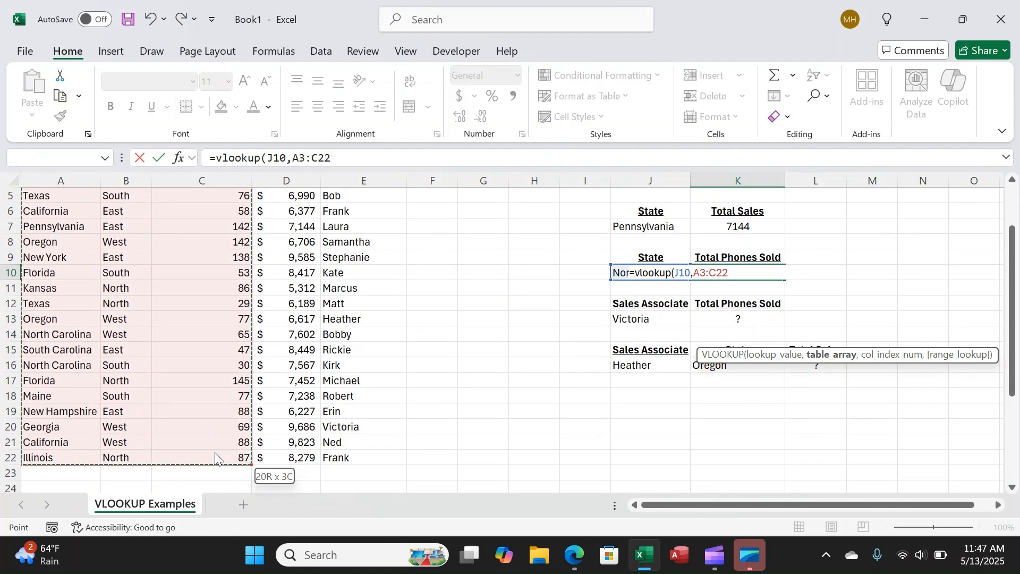
{"action": "scroll", "coordinate": [372, 334], "scroll_direction": "up", "scroll_amount": 1}
{"action": "type", "text": ",3"}
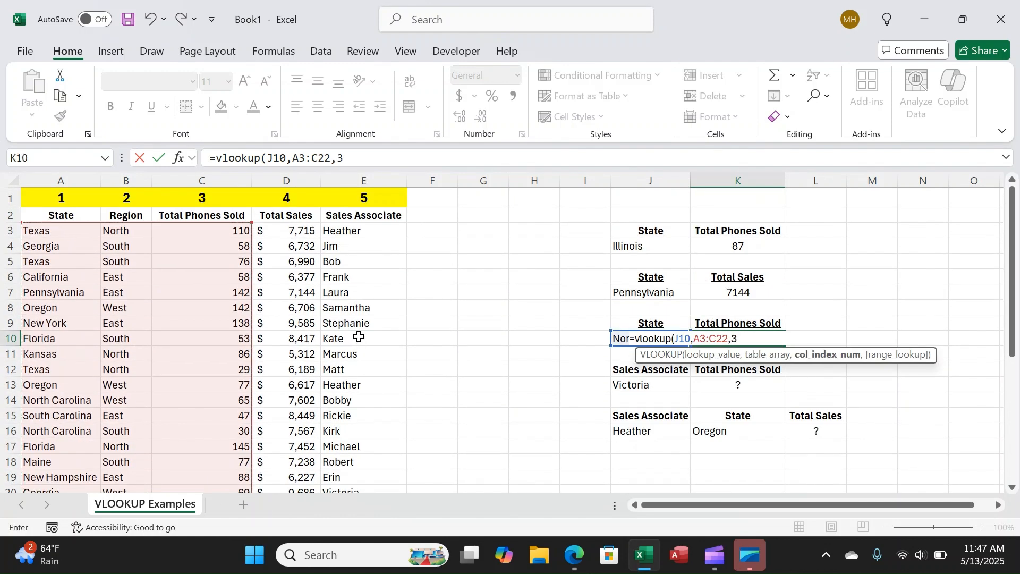
{"action": "type", "text": ","}
{"action": "double_click", "coordinate": [785, 380]}
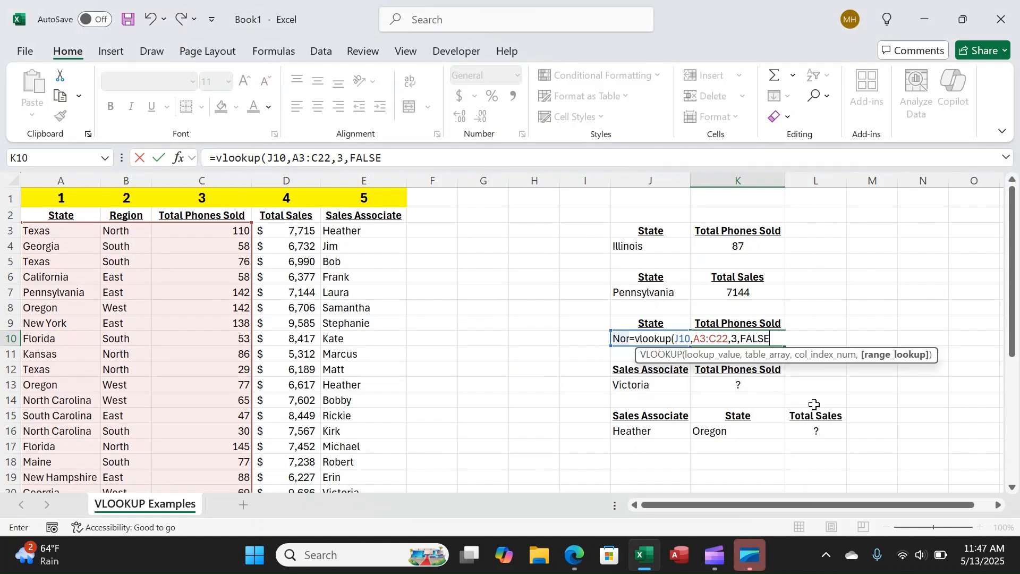
{"action": "type", "text": ")"}
{"action": "key", "text": "Return"}
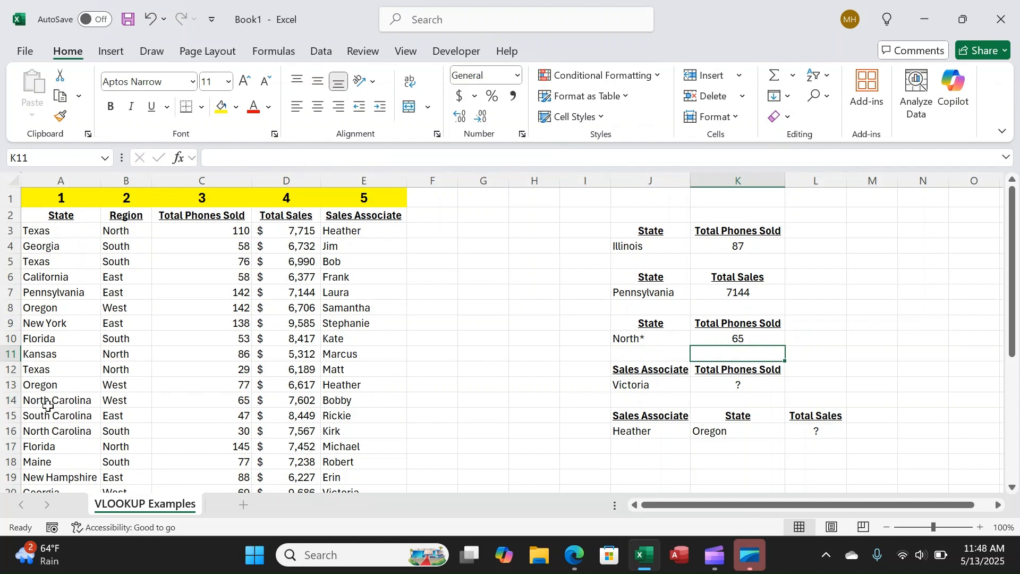
{"action": "left_click", "coordinate": [6, 400]}
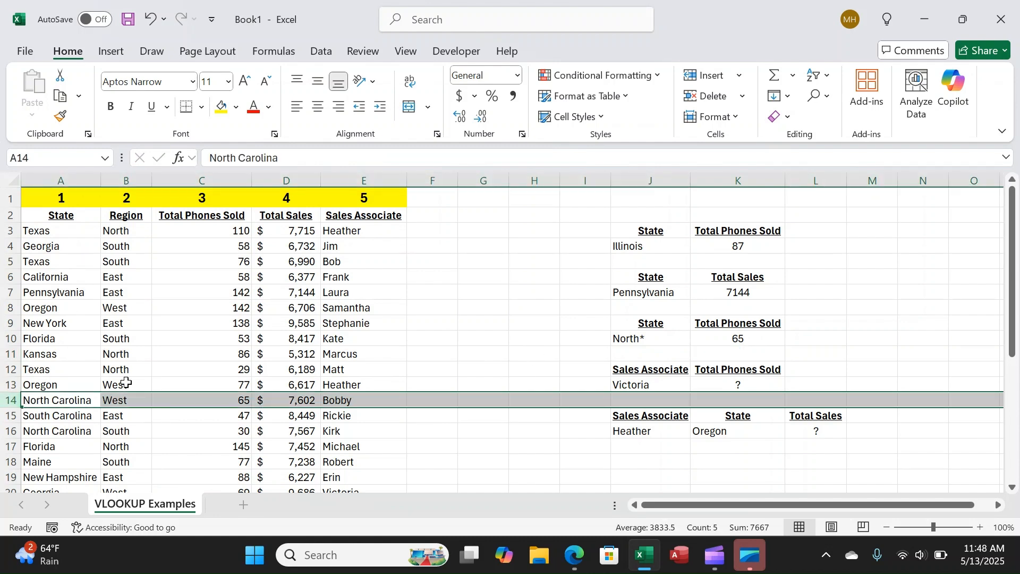
{"action": "left_click", "coordinate": [226, 400]}
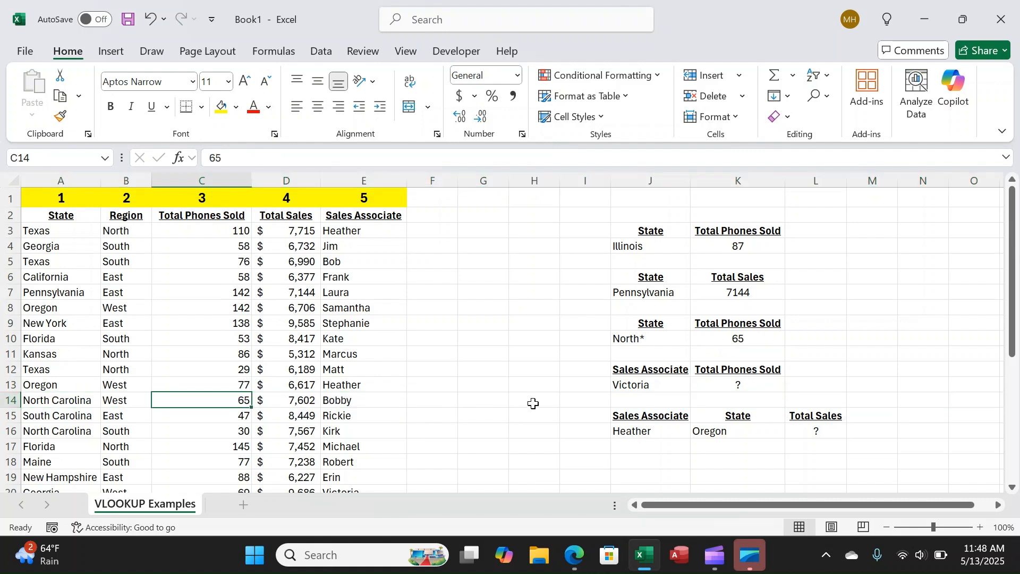
Try to convert the VLOOKUP results in K4, K7 and K10 to values together with one Paste Special.
{"action": "left_click", "coordinate": [745, 384]}
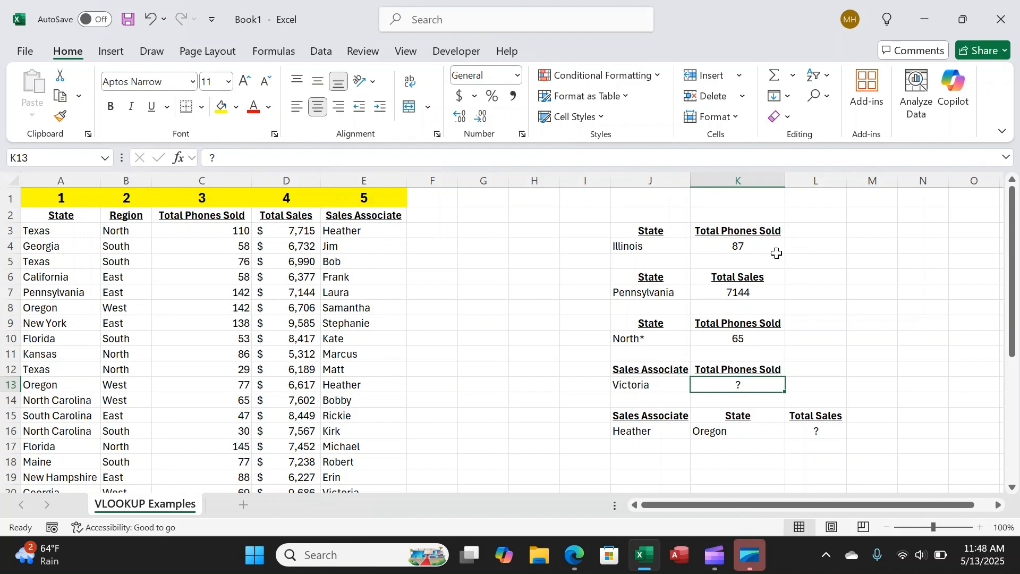
{"action": "left_click", "coordinate": [749, 249]}
{"action": "left_click", "coordinate": [753, 293], "text": "ctrl"}
{"action": "left_click", "coordinate": [754, 339], "text": "ctrl"}
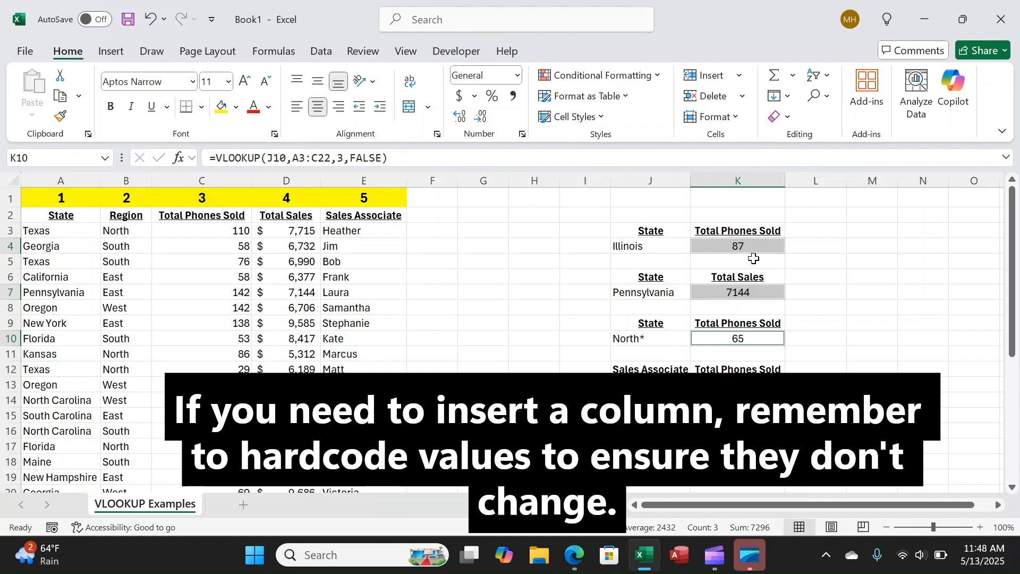
{"action": "key", "text": "ctrl+c"}
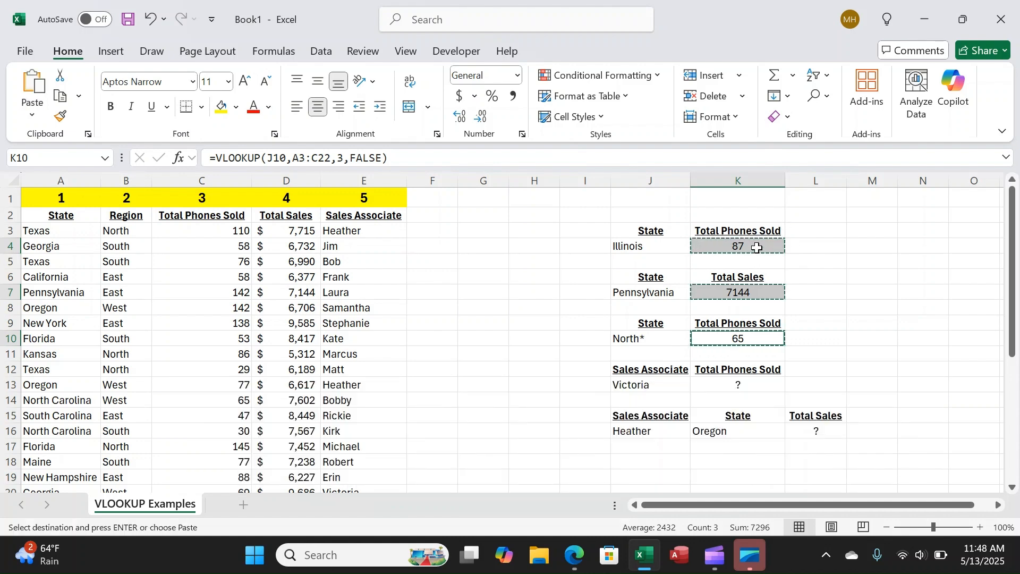
{"action": "left_click", "coordinate": [757, 249]}
{"action": "key", "text": "ctrl+alt+v"}
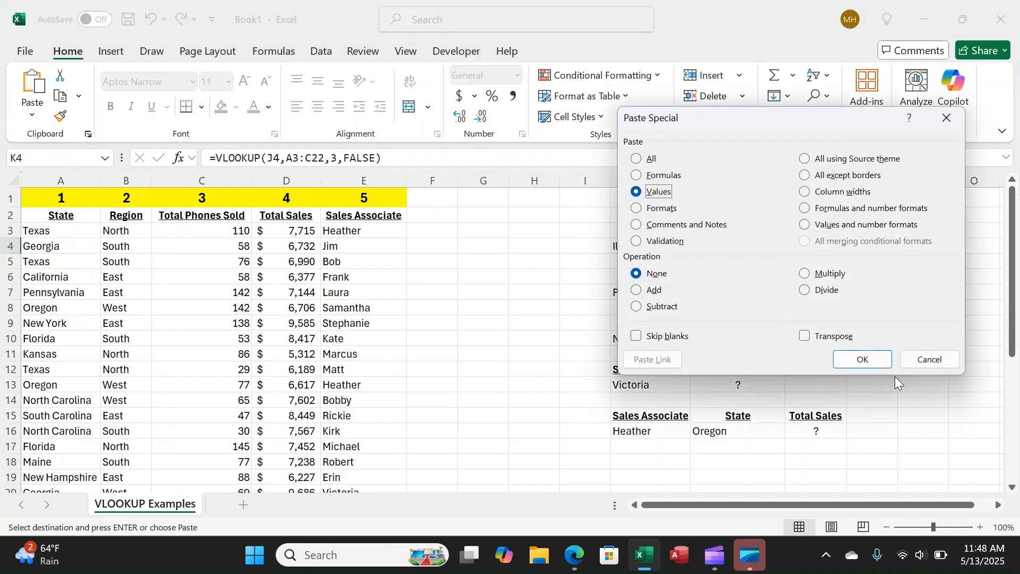
{"action": "left_click", "coordinate": [861, 359]}
{"action": "left_click", "coordinate": [505, 320]}
Replace the VLOOKUP formula in cell K4 with its value by copying it and using Paste Special Values in place.
{"action": "left_click", "coordinate": [760, 248]}
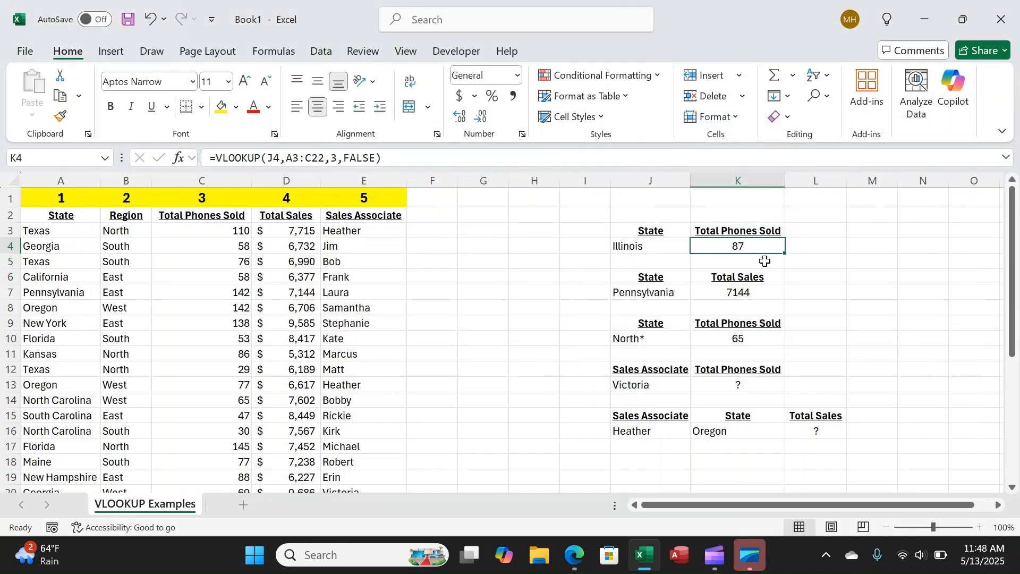
{"action": "key", "text": "ctrl+c"}
{"action": "key", "text": "alt+e"}
{"action": "key", "text": "s"}
{"action": "key", "text": "v"}
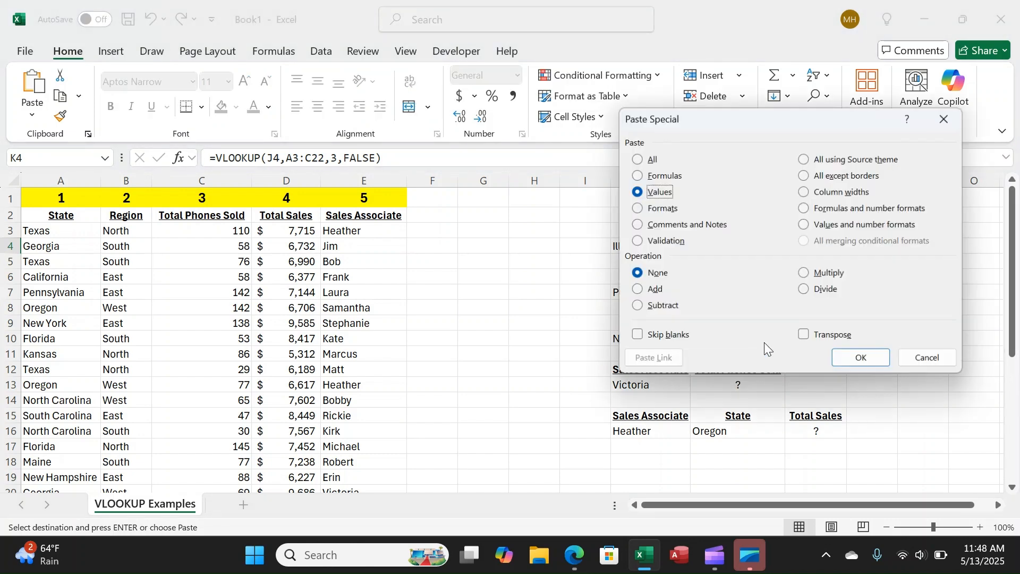
{"action": "left_click", "coordinate": [860, 357]}
Hardcode the Pennsylvania total sales in cell K7 by pasting its VLOOKUP result over itself as a value.
{"action": "left_click", "coordinate": [754, 292]}
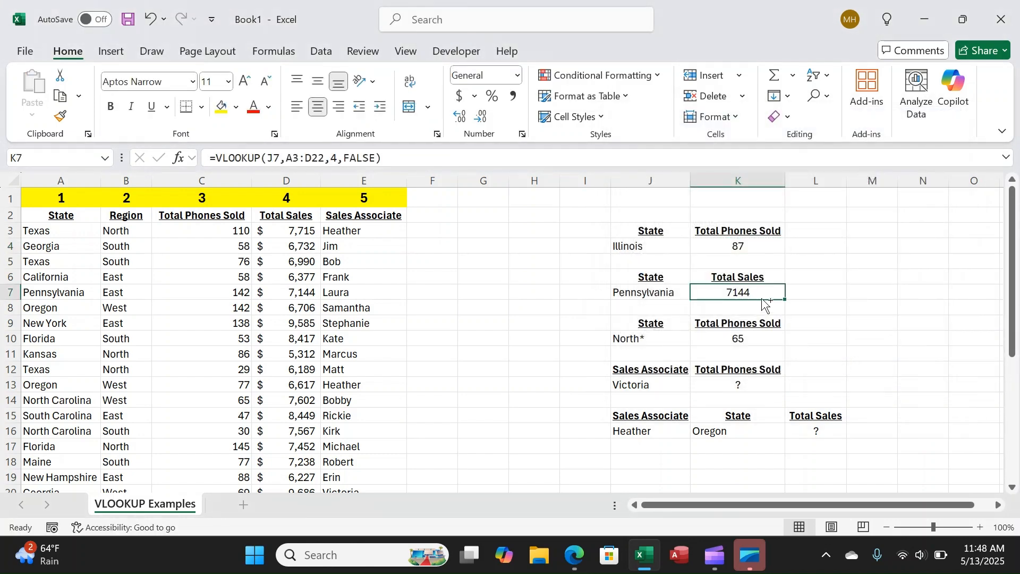
{"action": "key", "text": "ctrl+c"}
{"action": "key", "text": "alt+e"}
{"action": "type", "text": "sylv"}
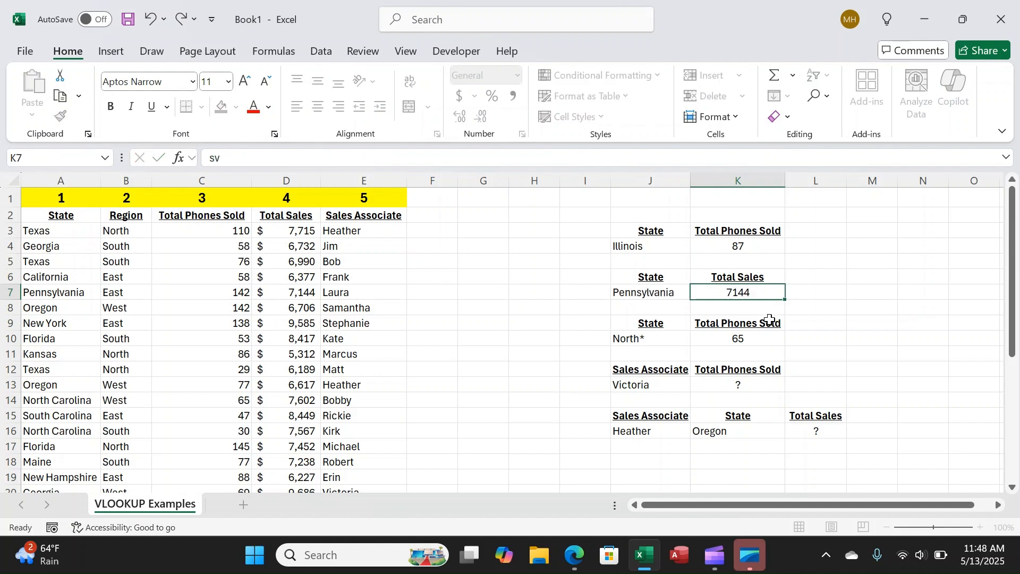
{"action": "key", "text": "Escape"}
{"action": "key", "text": "ctrl+c"}
{"action": "key", "text": "alt+e"}
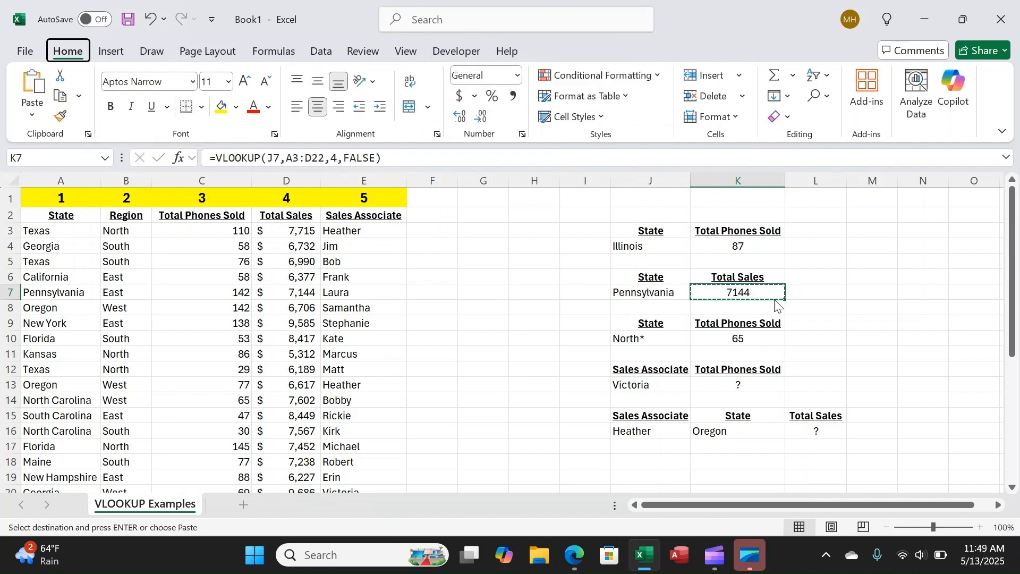
{"action": "key", "text": "s"}
{"action": "key", "text": "v"}
{"action": "left_click", "coordinate": [861, 357]}
Hardcode the wildcard lookup result in cell K10 by pasting it over itself as a value, and clear the copy selection.
{"action": "left_click", "coordinate": [770, 339]}
{"action": "key", "text": "ctrl+c"}
{"action": "key", "text": "alt+e"}
{"action": "key", "text": "s"}
{"action": "key", "text": "v"}
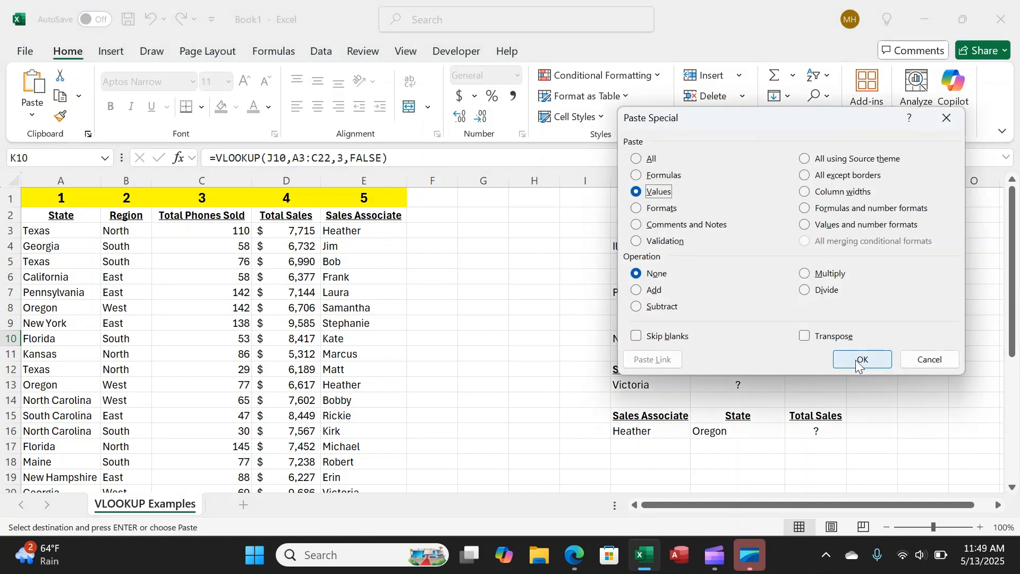
{"action": "left_click", "coordinate": [861, 358]}
{"action": "key", "text": "Escape"}
Insert a blank column before the State column so that it becomes the new column A.
{"action": "left_click", "coordinate": [737, 386]}
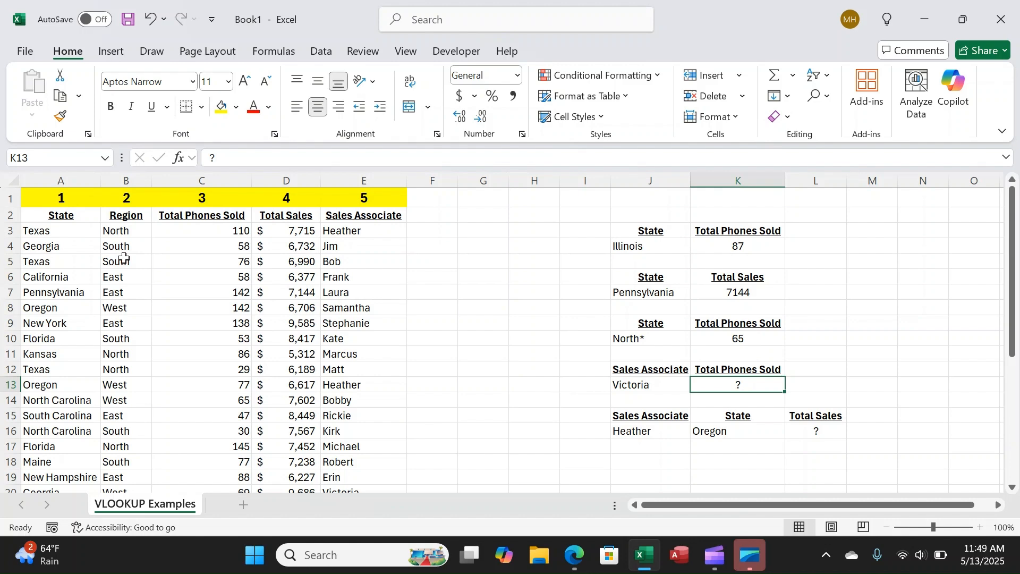
{"action": "left_click", "coordinate": [59, 180]}
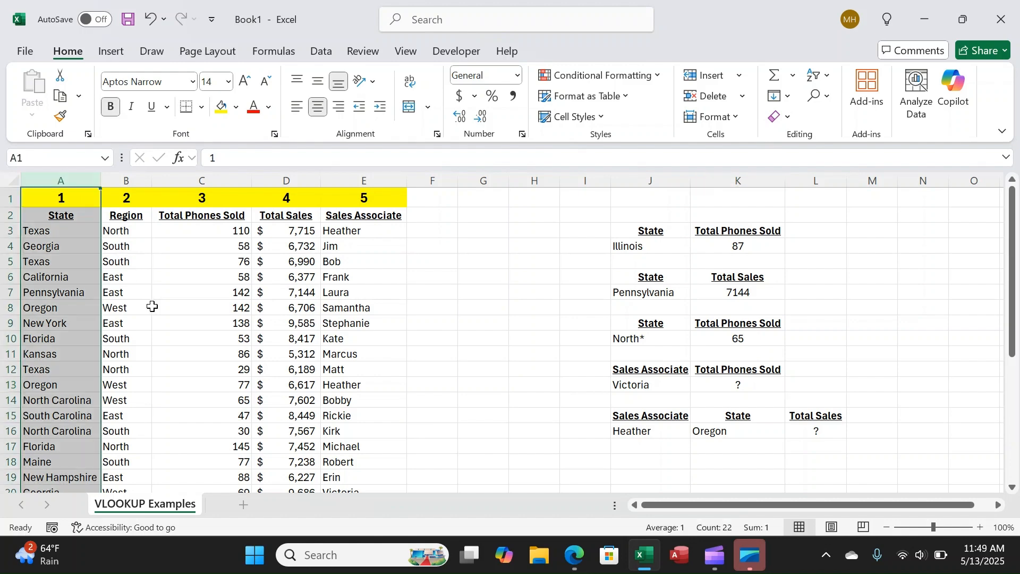
{"action": "key", "text": "ctrl+shift+plus"}
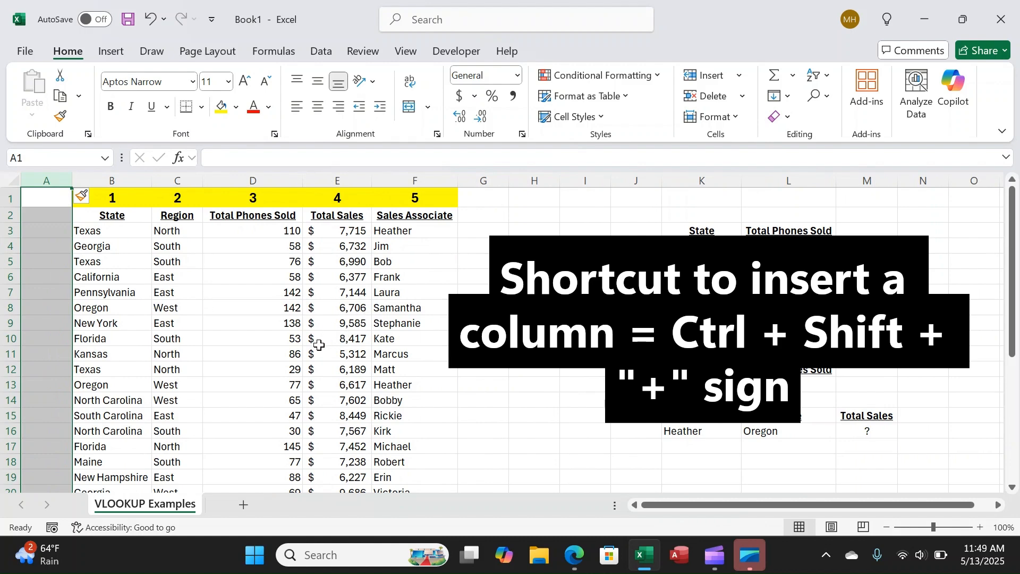
Move the Sales Associate header and its data from column F to column A starting at A2, and autofit column A.
{"action": "left_click_drag", "start_coordinate": [420, 213], "coordinate": [407, 472]}
{"action": "scroll", "coordinate": [505, 351], "scroll_direction": "up", "scroll_amount": 1}
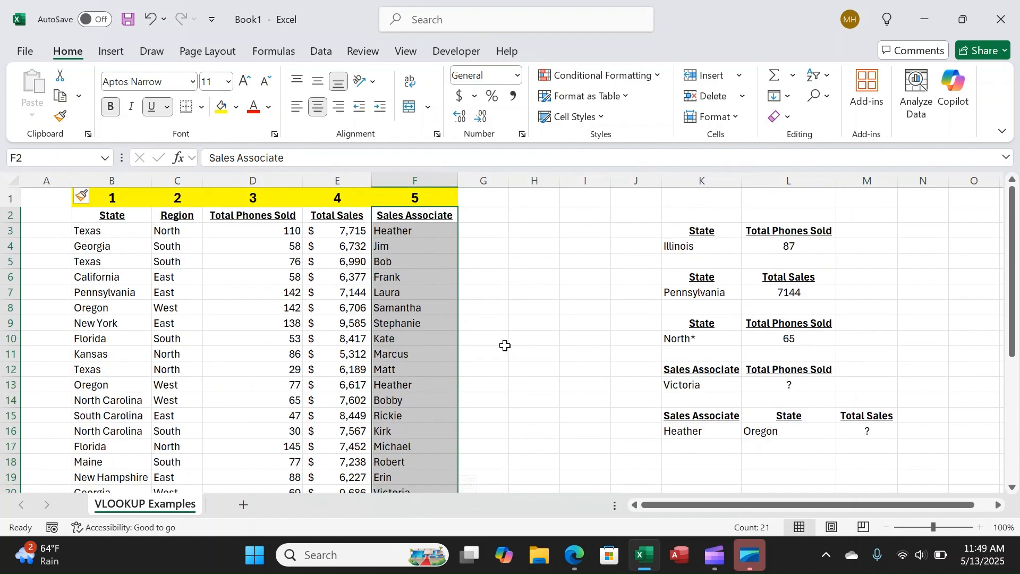
{"action": "key", "text": "ctrl+x"}
{"action": "left_click", "coordinate": [38, 212]}
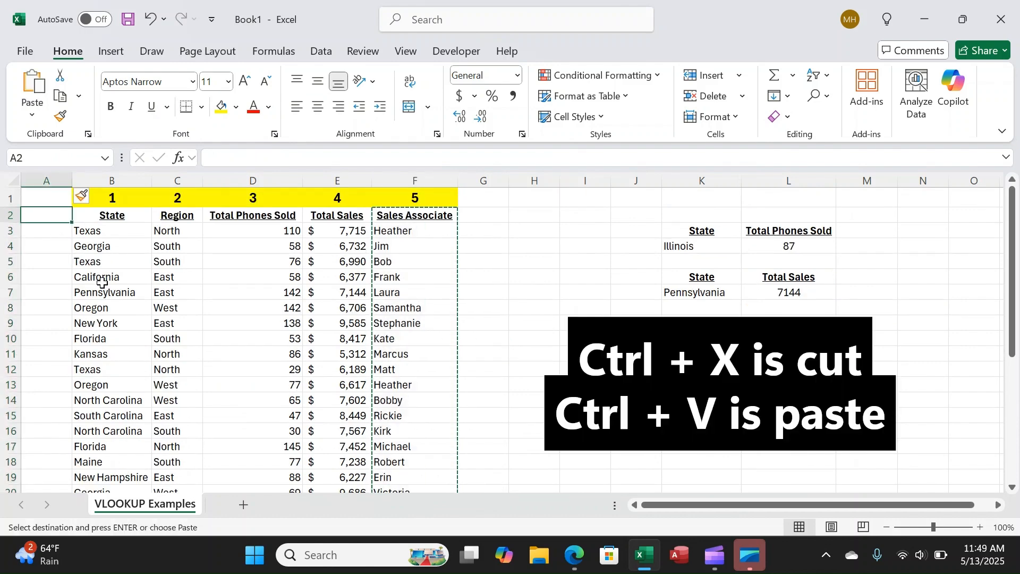
{"action": "key", "text": "ctrl+v"}
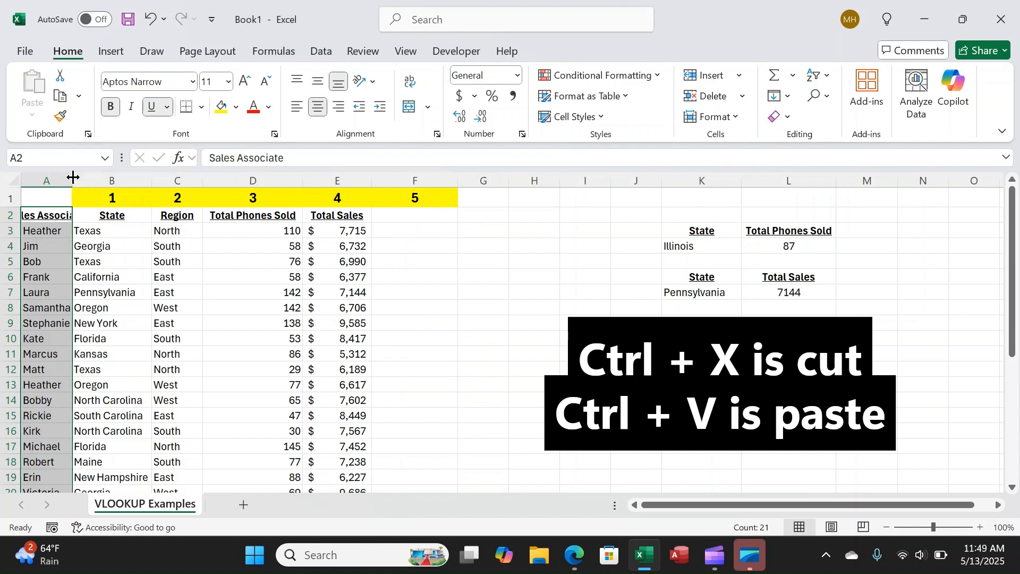
{"action": "double_click", "coordinate": [73, 181]}
Shift the yellow column numbers 1 to 5 from B1:F1 to A1:E1, above the rearranged table.
{"action": "left_click_drag", "start_coordinate": [149, 199], "coordinate": [440, 191]}
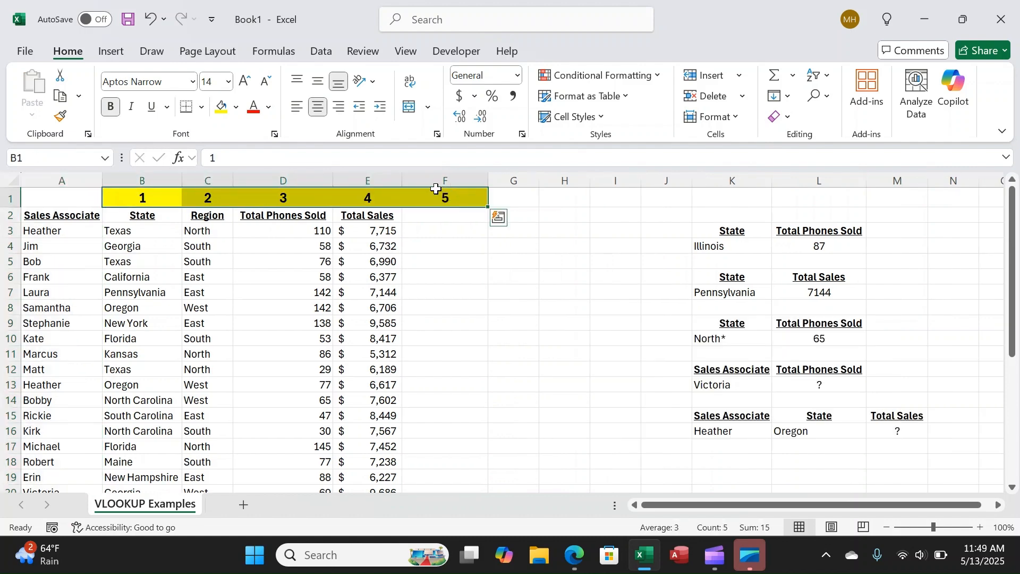
{"action": "left_click", "coordinate": [434, 179]}
{"action": "left_click", "coordinate": [141, 181]}
{"action": "left_click_drag", "start_coordinate": [140, 198], "coordinate": [298, 202]}
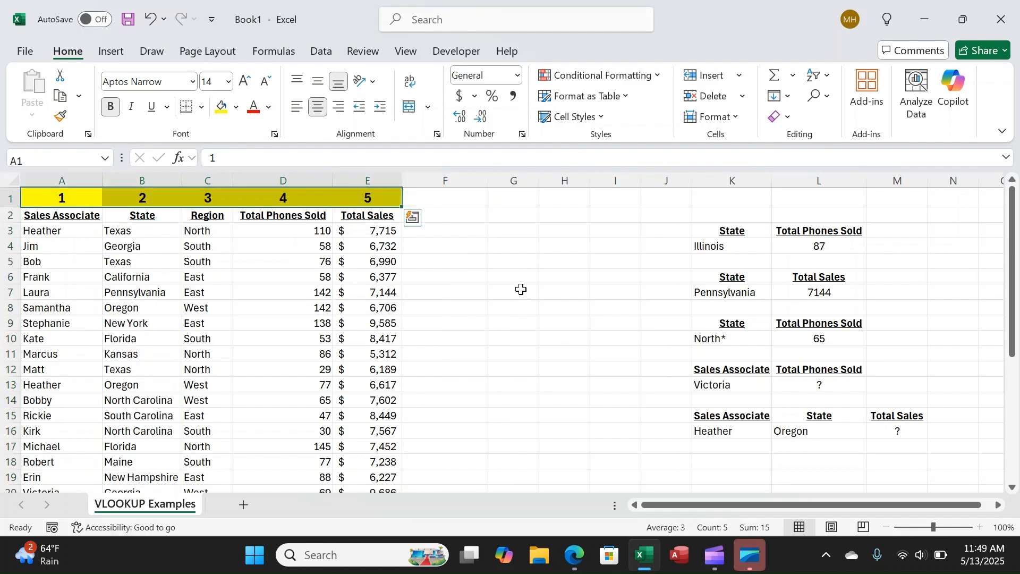
{"action": "left_click", "coordinate": [522, 288]}
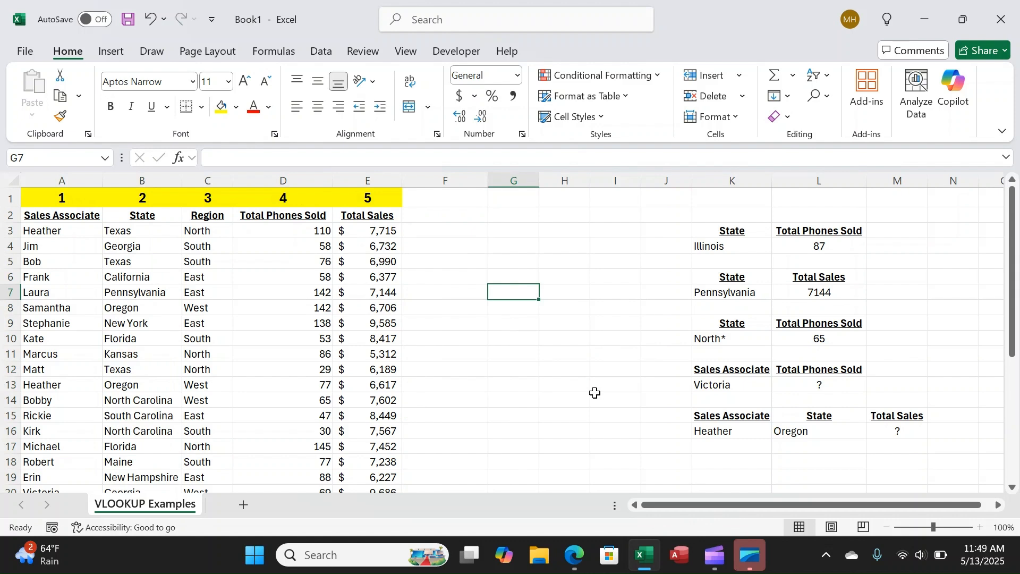
Enter =VLOOKUP(K13,A3:D22,4,FALSE) in cell L13 to look up the sales associate's total phones sold with an exact match.
{"action": "left_click", "coordinate": [849, 389]}
{"action": "type", "text": "="}
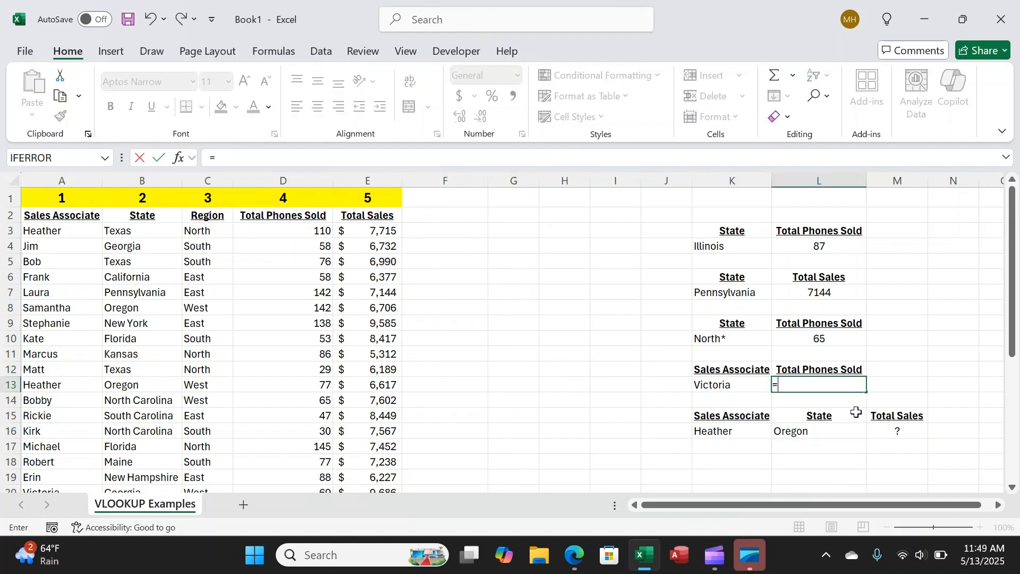
{"action": "type", "text": "vlookup("}
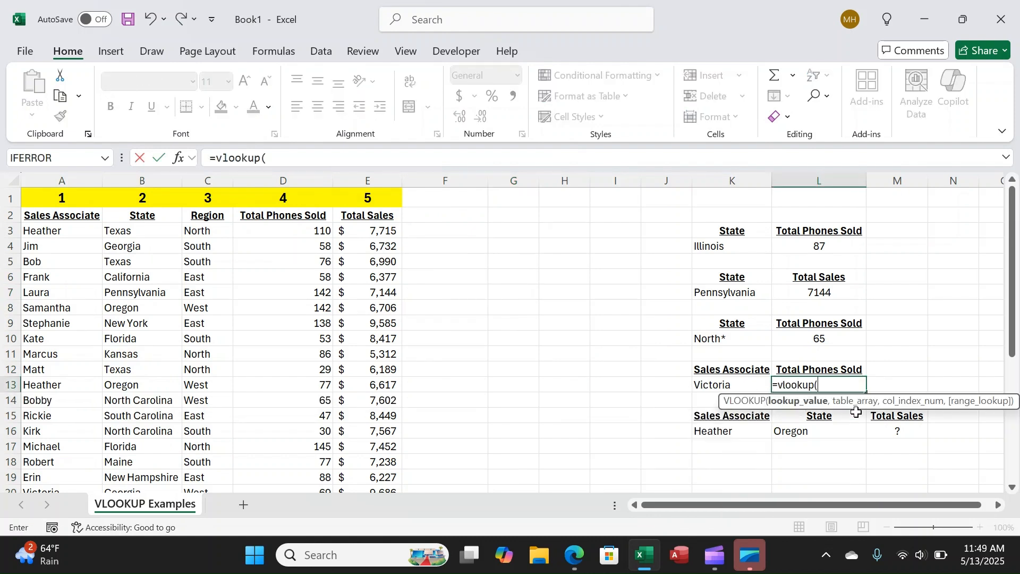
{"action": "left_click", "coordinate": [718, 384]}
{"action": "type", "text": ","}
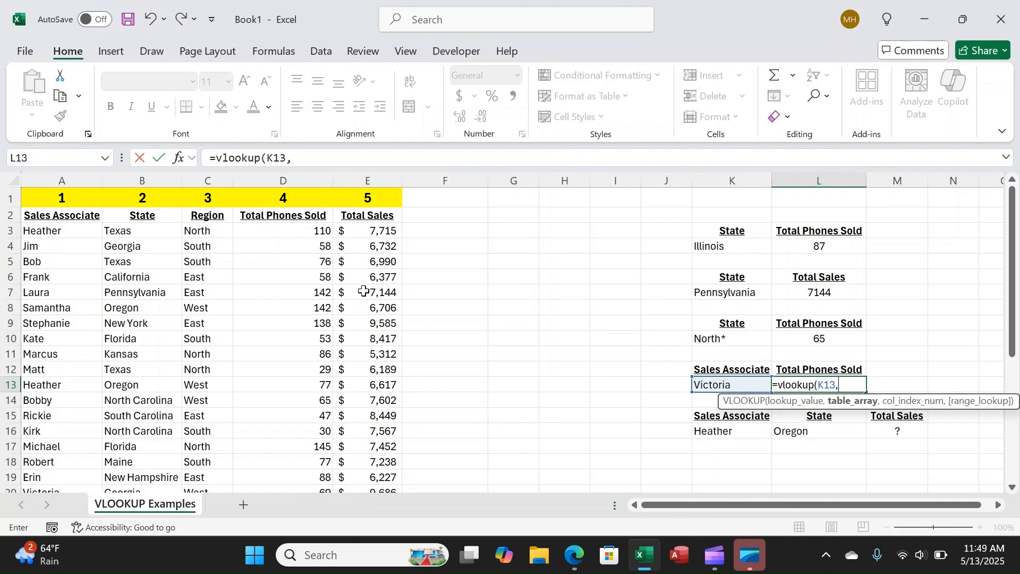
{"action": "left_click", "coordinate": [41, 229]}
{"action": "left_click_drag", "start_coordinate": [41, 229], "coordinate": [277, 453]}
{"action": "type", "text": ",4"}
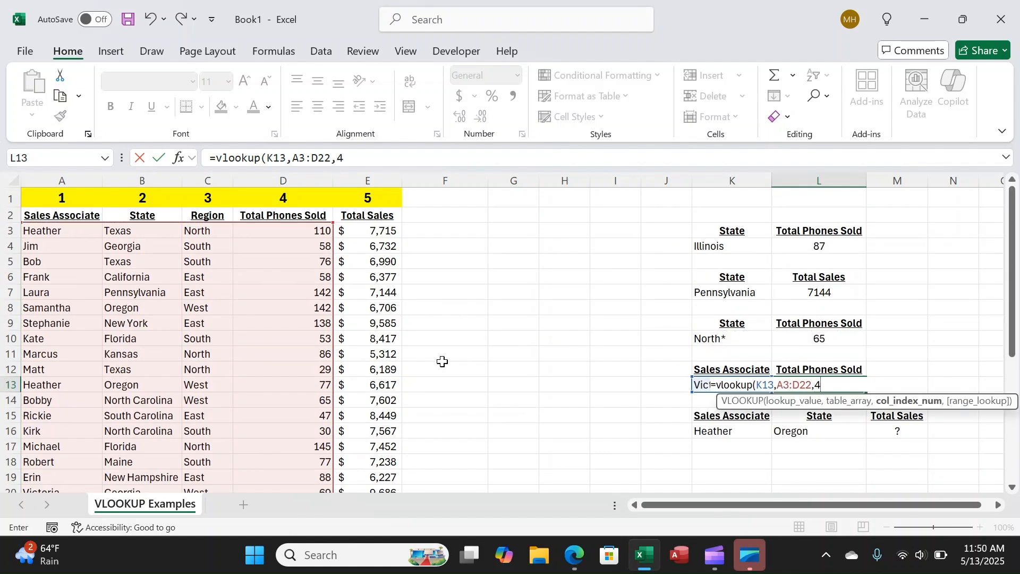
{"action": "type", "text": ","}
{"action": "double_click", "coordinate": [883, 424]}
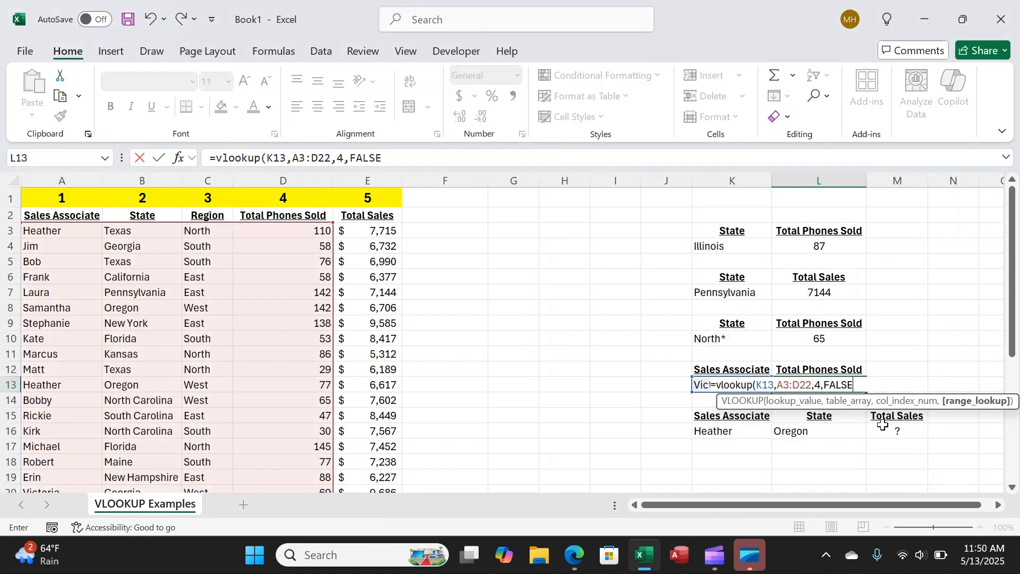
{"action": "type", "text": ")"}
{"action": "key", "text": "Return"}
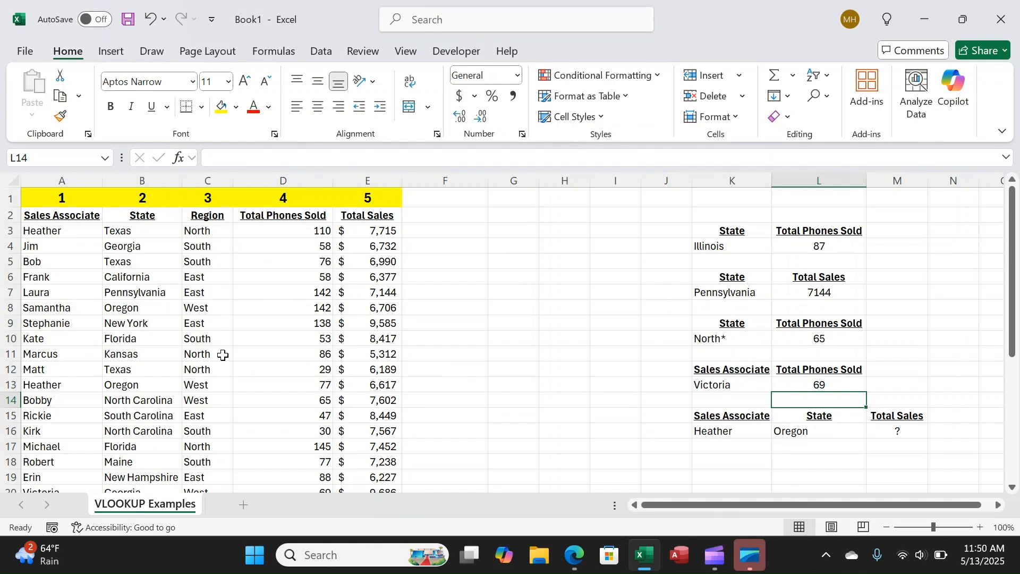
Check the L13 result against the associate's row 20, and compare the rows 3 and 13 that share one sales associate name.
{"action": "scroll", "coordinate": [171, 349], "scroll_direction": "down", "scroll_amount": 1}
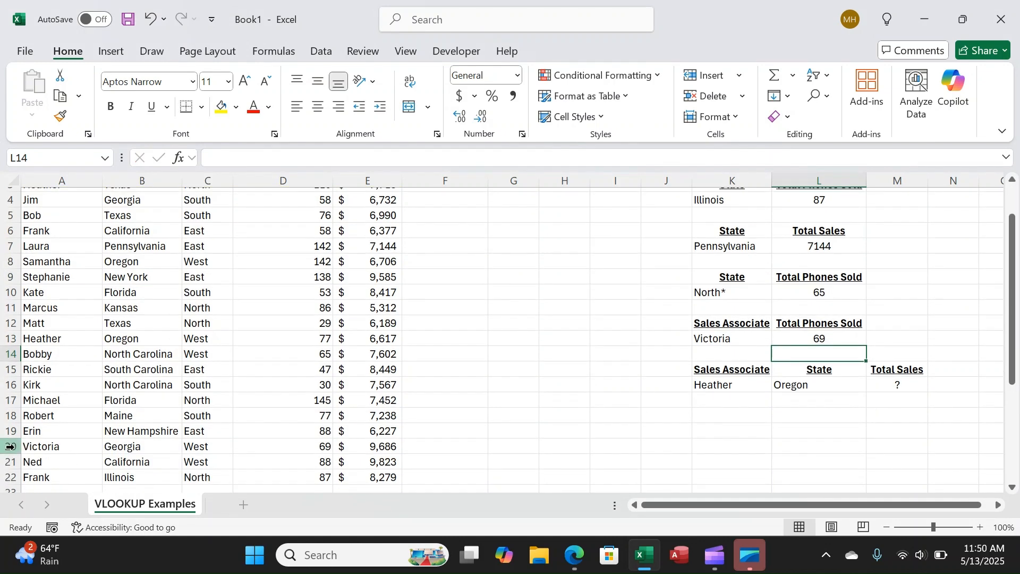
{"action": "left_click", "coordinate": [13, 446]}
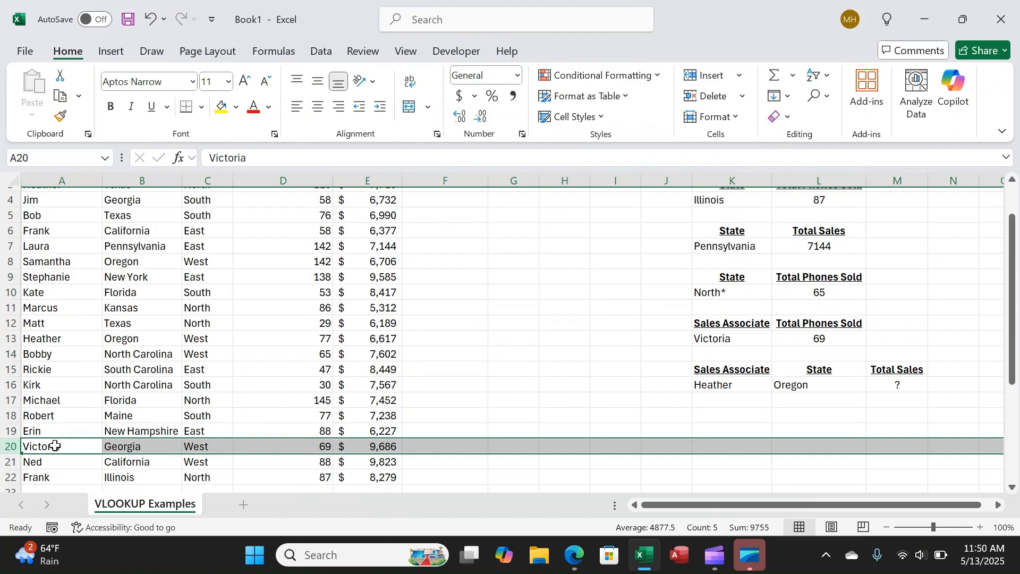
{"action": "scroll", "coordinate": [190, 426], "scroll_direction": "up", "scroll_amount": 1}
{"action": "scroll", "coordinate": [189, 426], "scroll_direction": "up", "scroll_amount": 1}
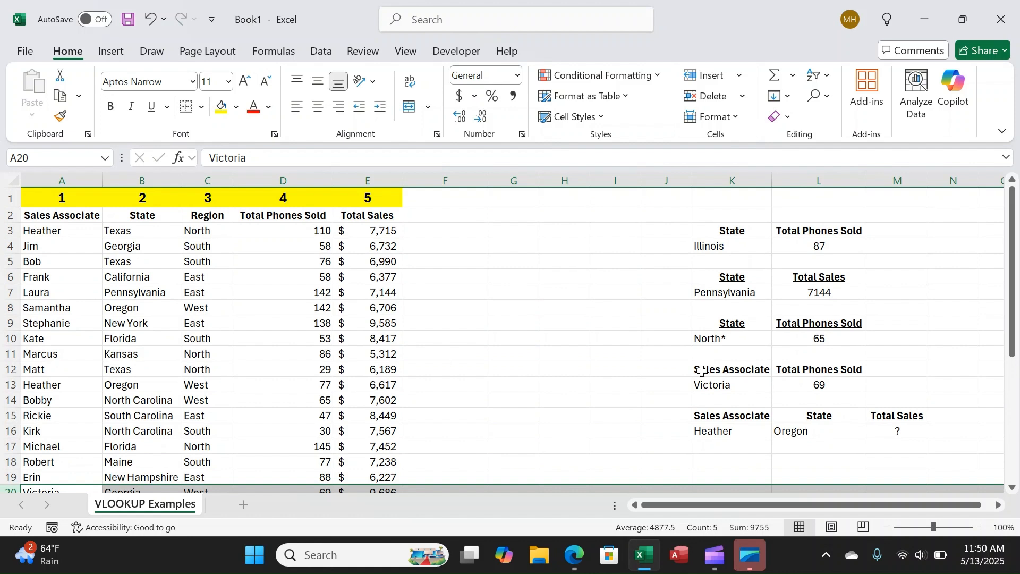
{"action": "left_click", "coordinate": [872, 459]}
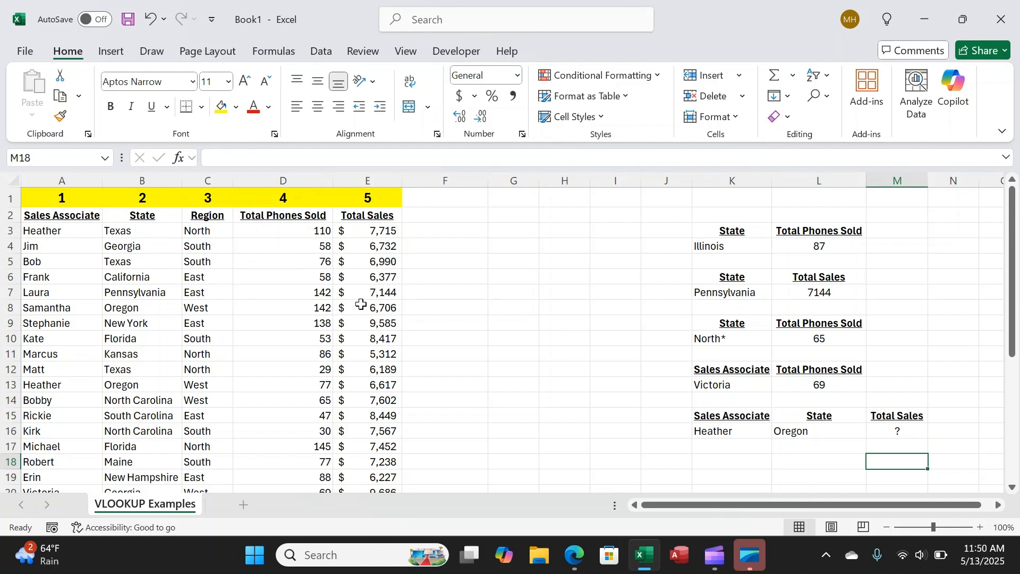
{"action": "left_click", "coordinate": [12, 230]}
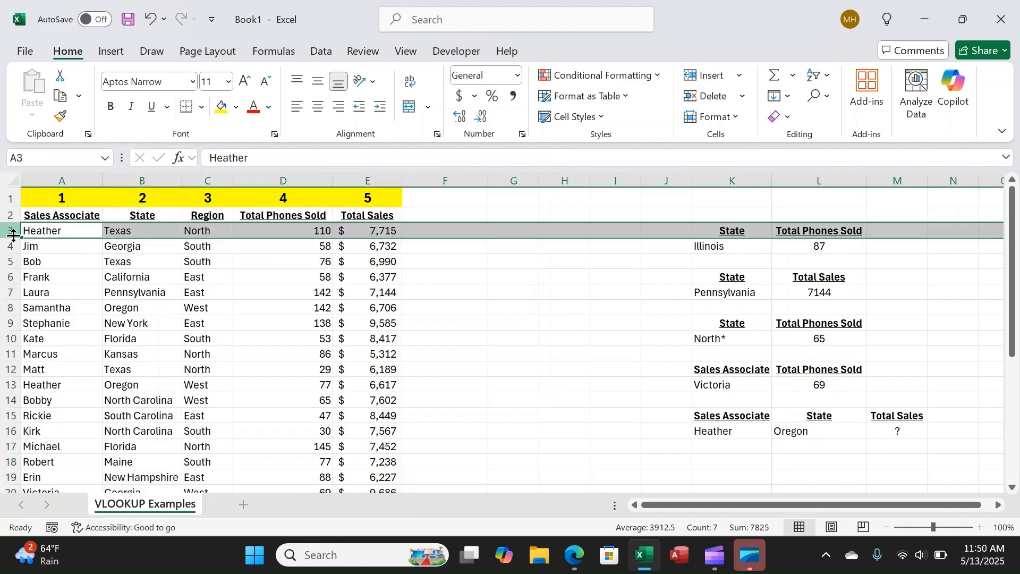
{"action": "left_click", "coordinate": [4, 384]}
{"action": "left_click", "coordinate": [581, 429]}
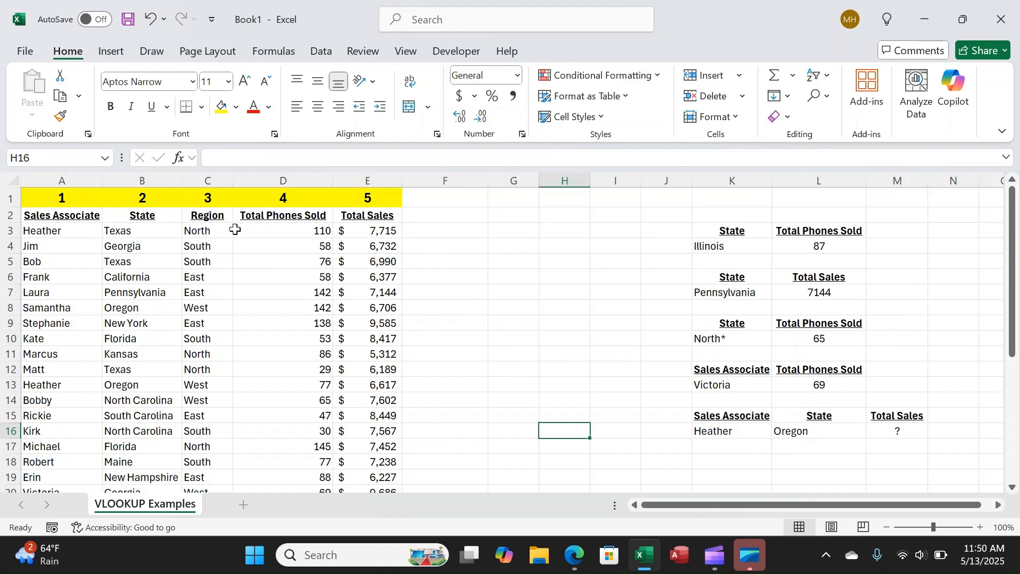
Insert a new column C before Region and give it the header Unique in cell C2.
{"action": "right_click", "coordinate": [210, 177]}
{"action": "left_click", "coordinate": [275, 362]}
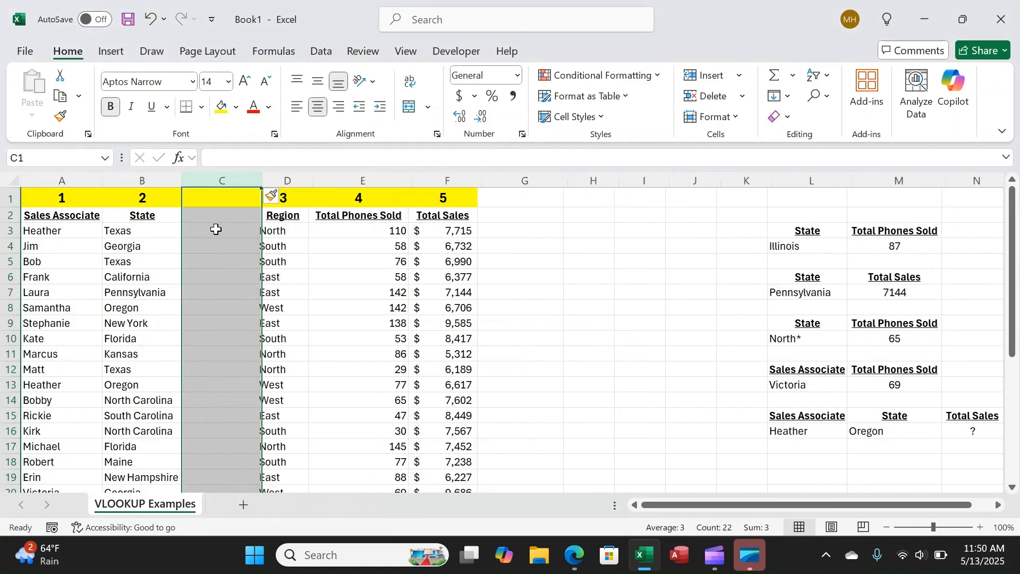
{"action": "left_click", "coordinate": [219, 216]}
{"action": "type", "text": "Unique"}
{"action": "key", "text": "Return"}
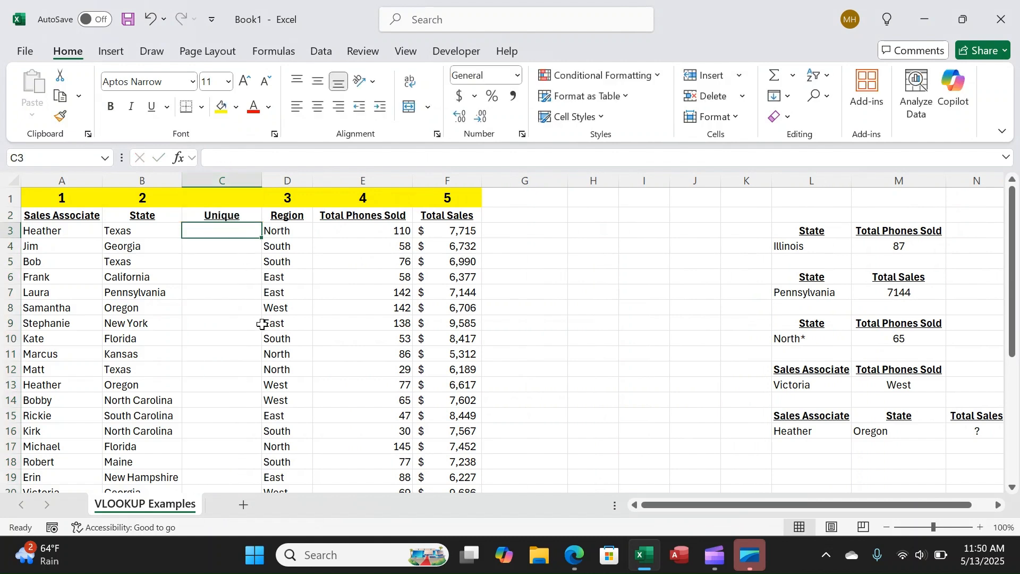
Enter =CONCATENATE(A3,B3) in cell C3 to combine the sales associate and state into a unique key.
{"action": "type", "text": "=c"}
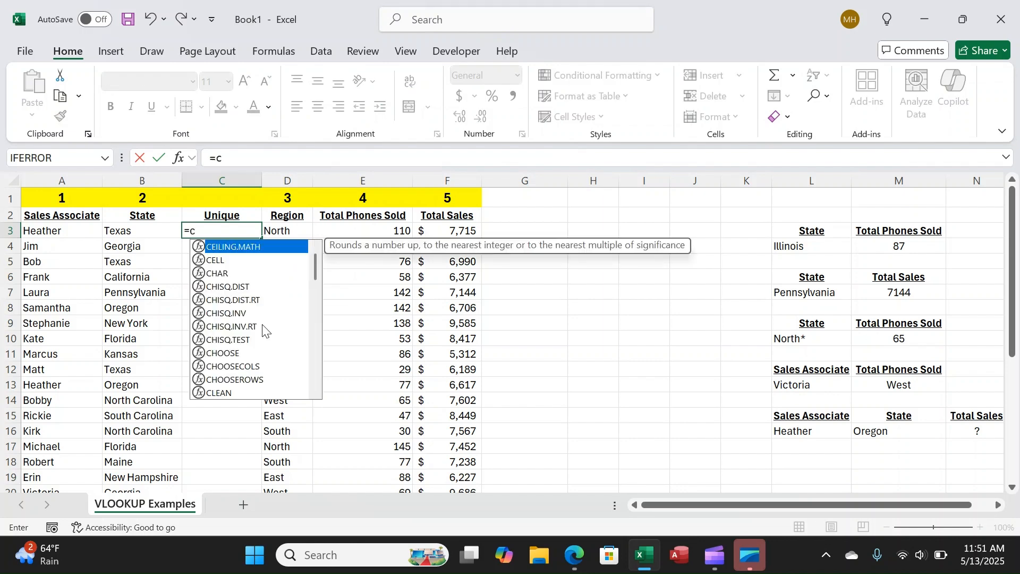
{"action": "type", "text": "oncatenate("}
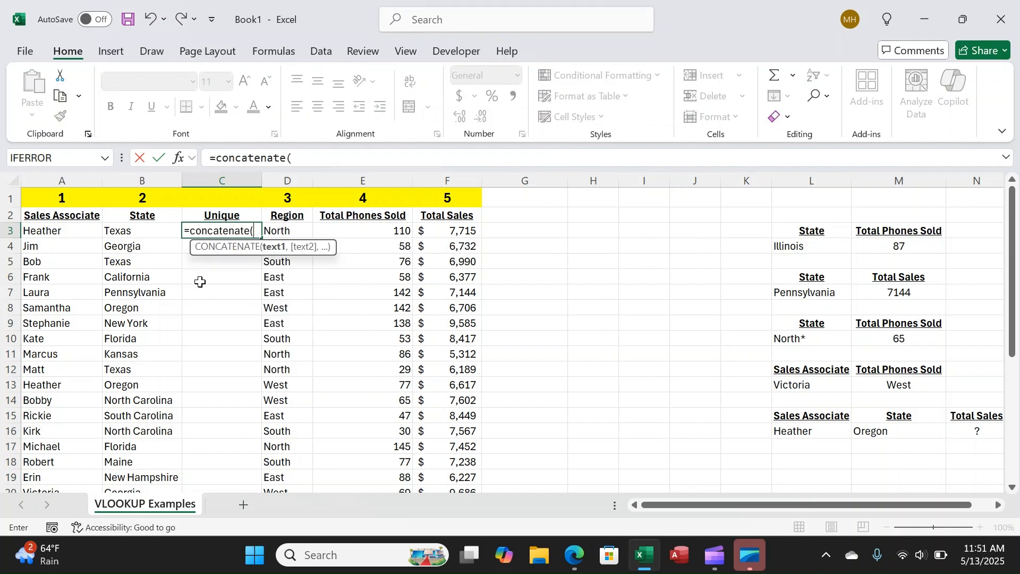
{"action": "left_click", "coordinate": [51, 230]}
{"action": "type", "text": ","}
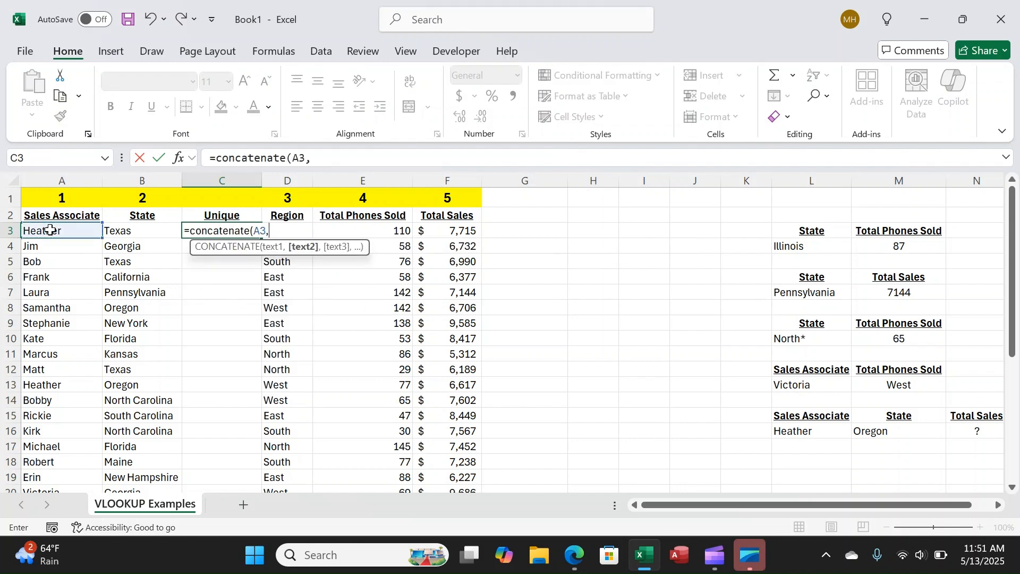
{"action": "left_click", "coordinate": [141, 229]}
{"action": "type", "text": ")"}
{"action": "key", "text": "Return"}
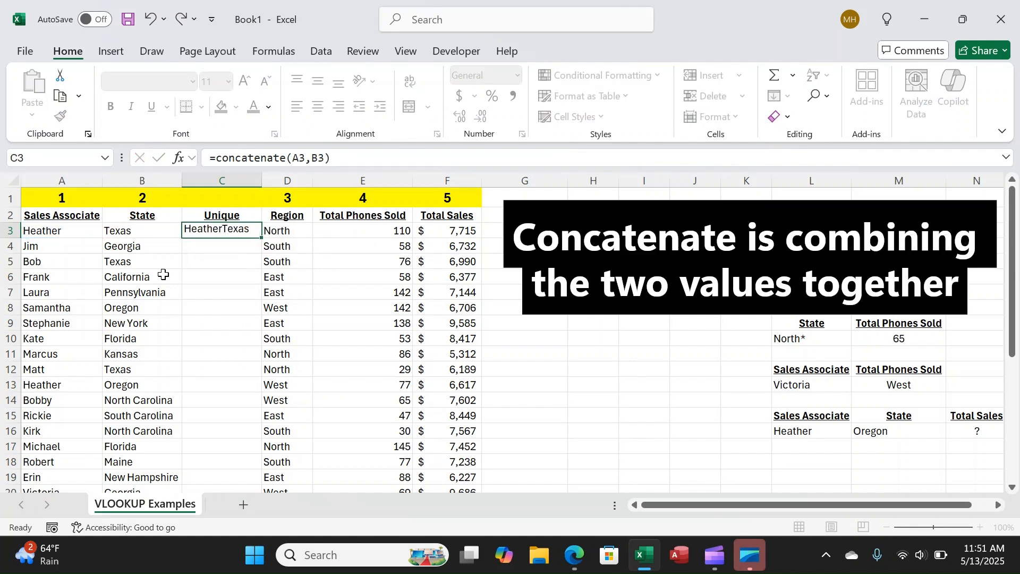
Fill the C3 formula down through C22 and autofit column C to the combined text.
{"action": "left_click", "coordinate": [257, 233]}
{"action": "double_click", "coordinate": [262, 238]}
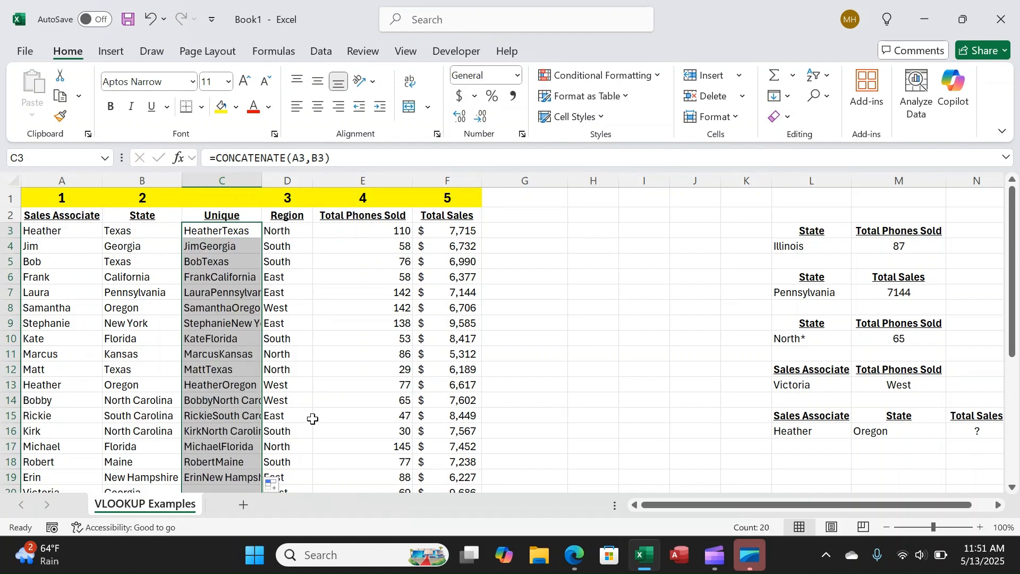
{"action": "double_click", "coordinate": [261, 179]}
{"action": "left_click", "coordinate": [592, 311]}
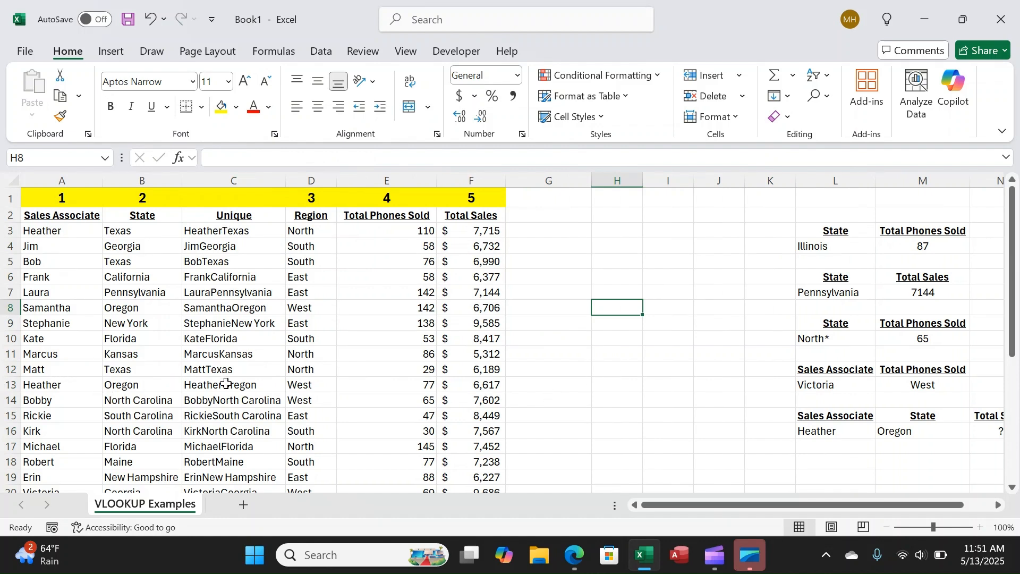
Shift the column numbers 3 to 5 to C1:E1 and enter 6 in F1 above Total Sales.
{"action": "left_click_drag", "start_coordinate": [312, 198], "coordinate": [391, 199]}
{"action": "left_click", "coordinate": [452, 199]}
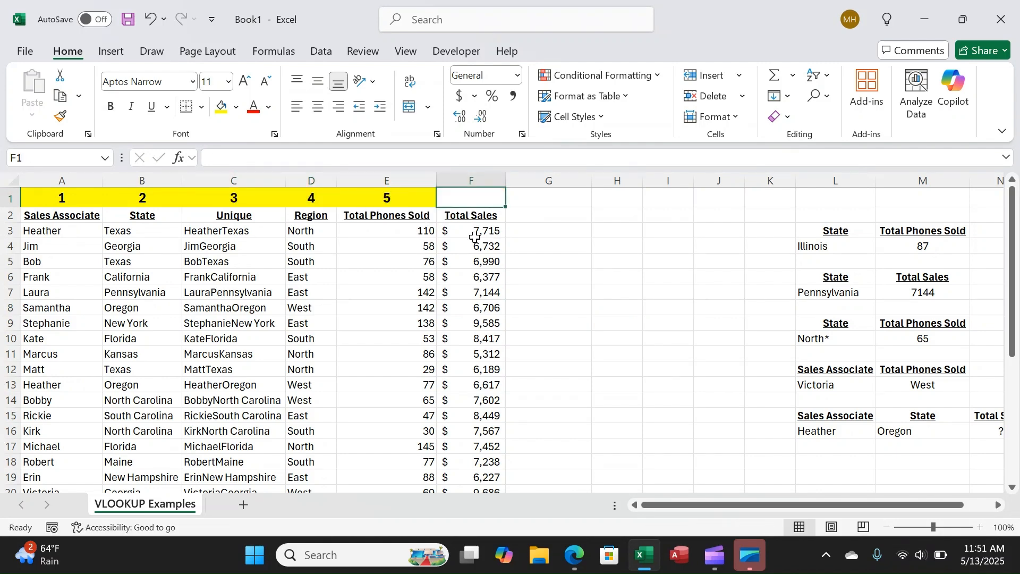
{"action": "type", "text": "6\\"}
{"action": "key", "text": "Return"}
Move the Total Sales header and its question mark from N15:N16 to O15:O16, and autofit column O.
{"action": "left_click_drag", "start_coordinate": [845, 504], "coordinate": [877, 506]}
{"action": "left_click", "coordinate": [998, 505]}
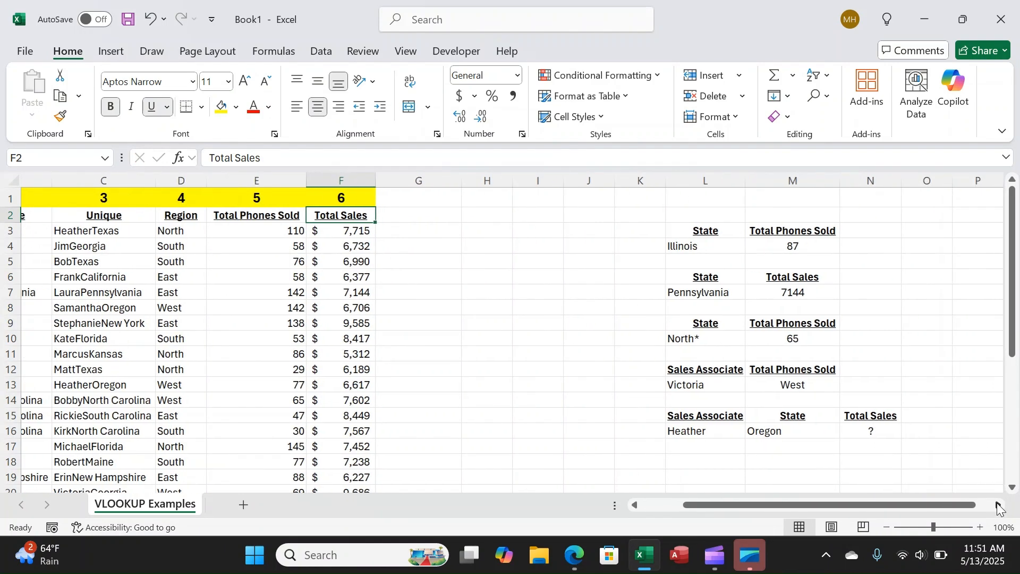
{"action": "left_click", "coordinate": [998, 505]}
{"action": "left_click_drag", "start_coordinate": [742, 413], "coordinate": [801, 419]}
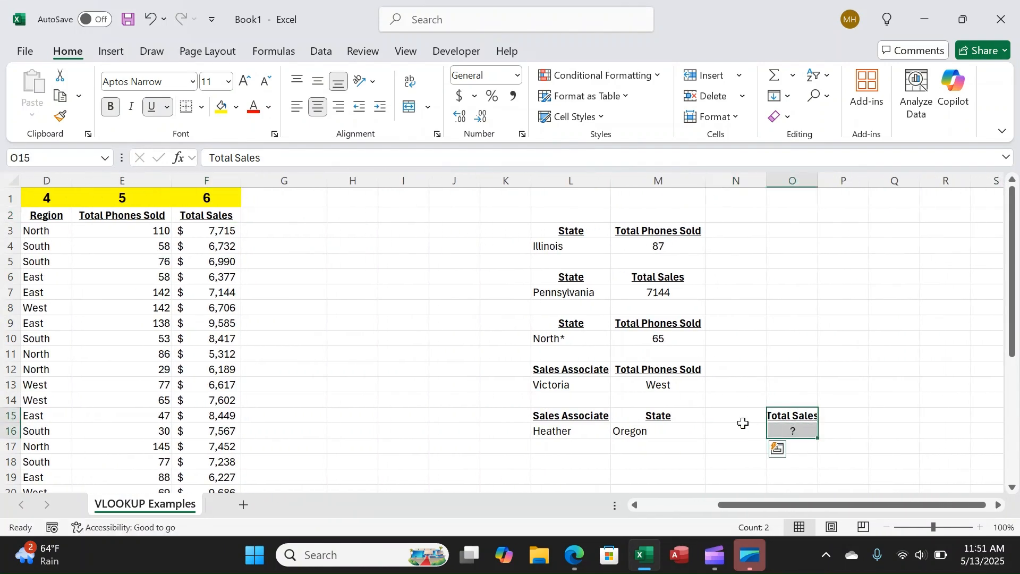
{"action": "double_click", "coordinate": [819, 181]}
Enter the header Unique in N15 and the formula =CONCATENATE(L16,M16) in N16.
{"action": "left_click", "coordinate": [724, 414]}
{"action": "type", "text": "Unique"}
{"action": "key", "text": "Return"}
{"action": "type", "text": "="}
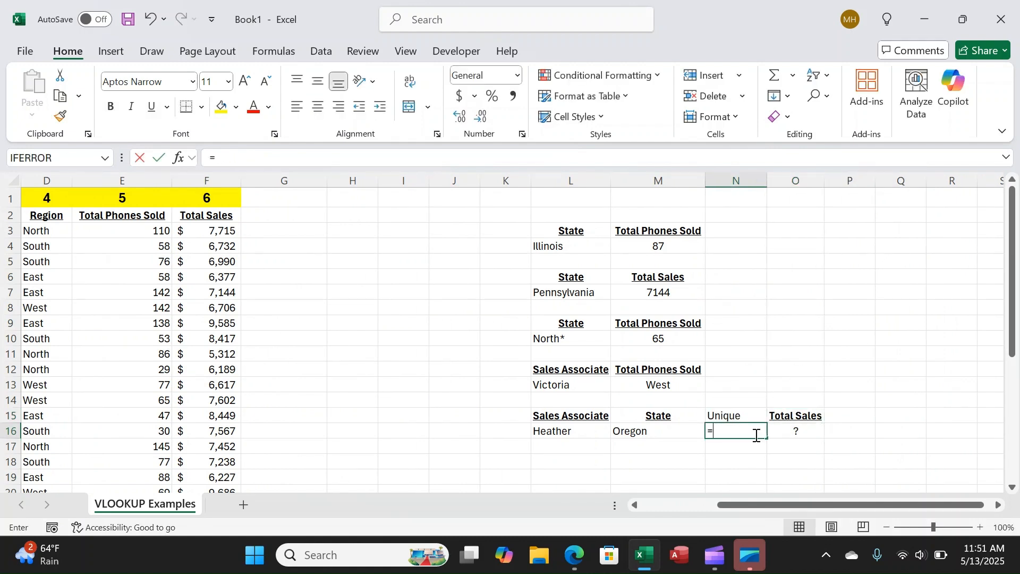
{"action": "type", "text": "concatenate("}
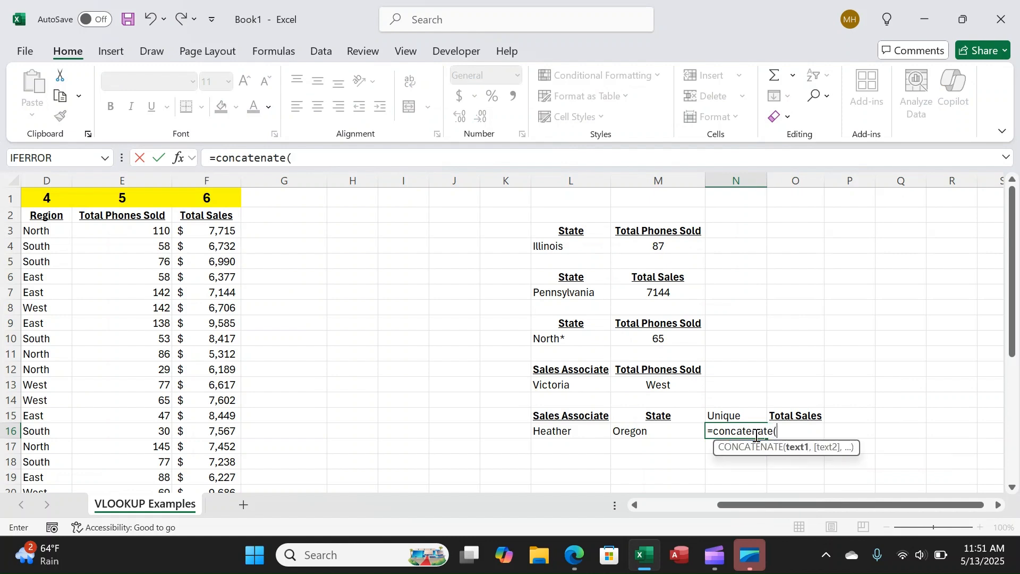
{"action": "left_click", "coordinate": [574, 434]}
{"action": "type", "text": ","}
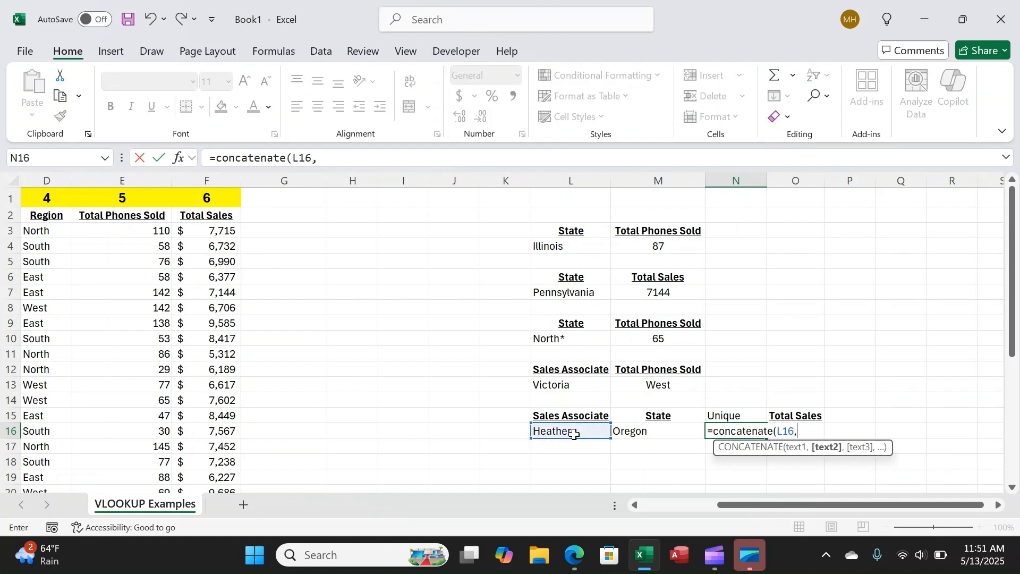
{"action": "left_click", "coordinate": [637, 432]}
{"action": "type", "text": ")"}
{"action": "key", "text": "Return"}
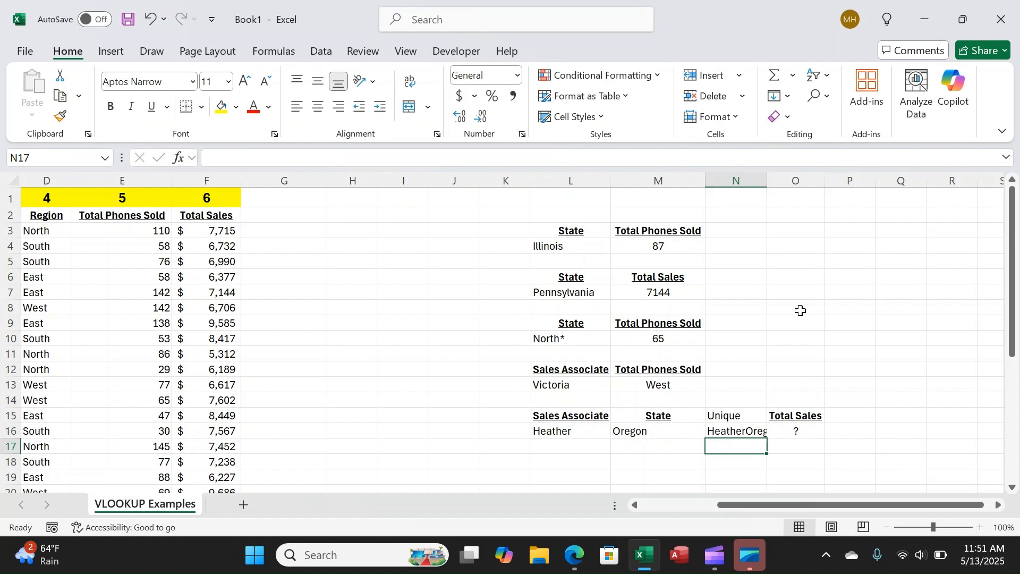
Autofit column N and make the Unique header in N15 bold, underlined and centered.
{"action": "double_click", "coordinate": [769, 177]}
{"action": "left_click", "coordinate": [810, 433]}
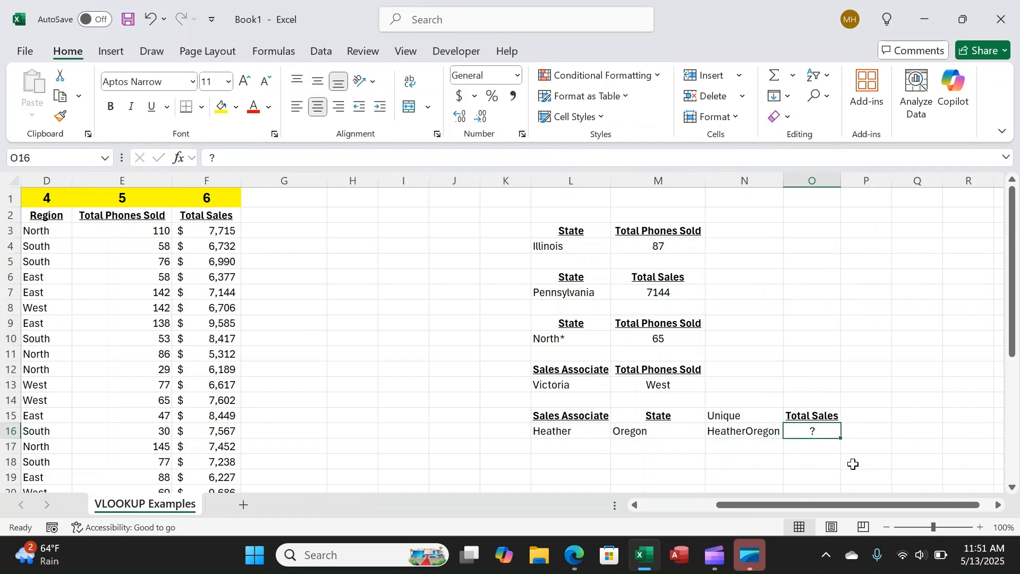
{"action": "left_click", "coordinate": [722, 412]}
{"action": "left_click", "coordinate": [110, 107]}
{"action": "left_click", "coordinate": [154, 109]}
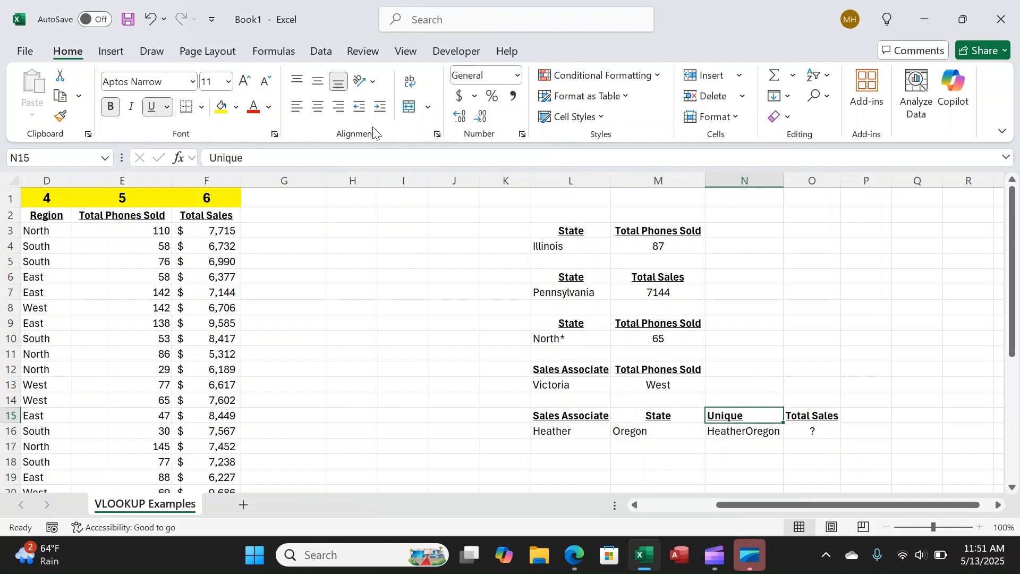
{"action": "left_click", "coordinate": [320, 107]}
Enter =VLOOKUP(N16,C3:F22,4,FALSE) in cell O16 to look up total sales by the unique key with an exact match.
{"action": "left_click", "coordinate": [795, 427]}
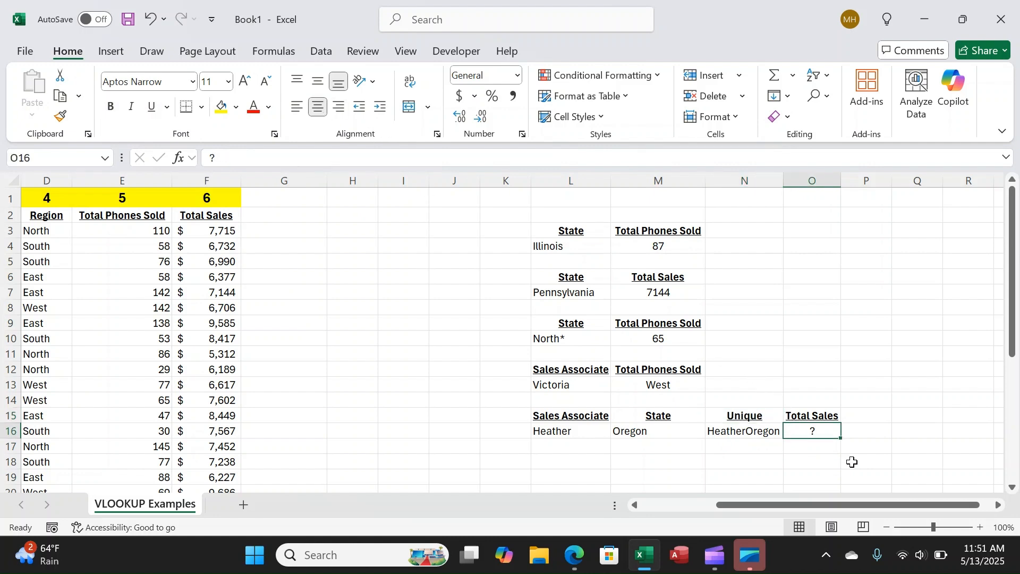
{"action": "type", "text": "=vlookup("}
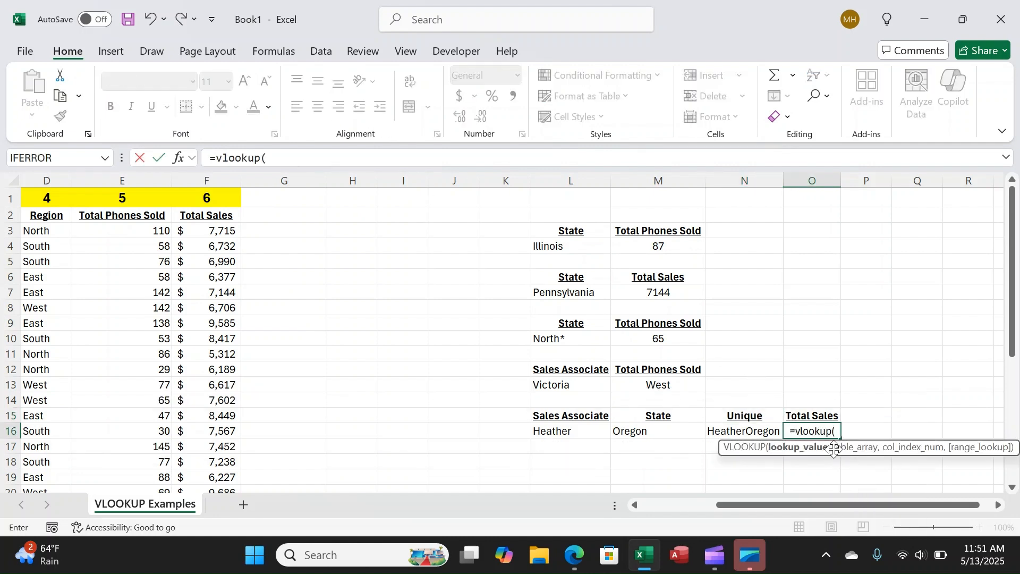
{"action": "left_click", "coordinate": [739, 431]}
{"action": "type", "text": ","}
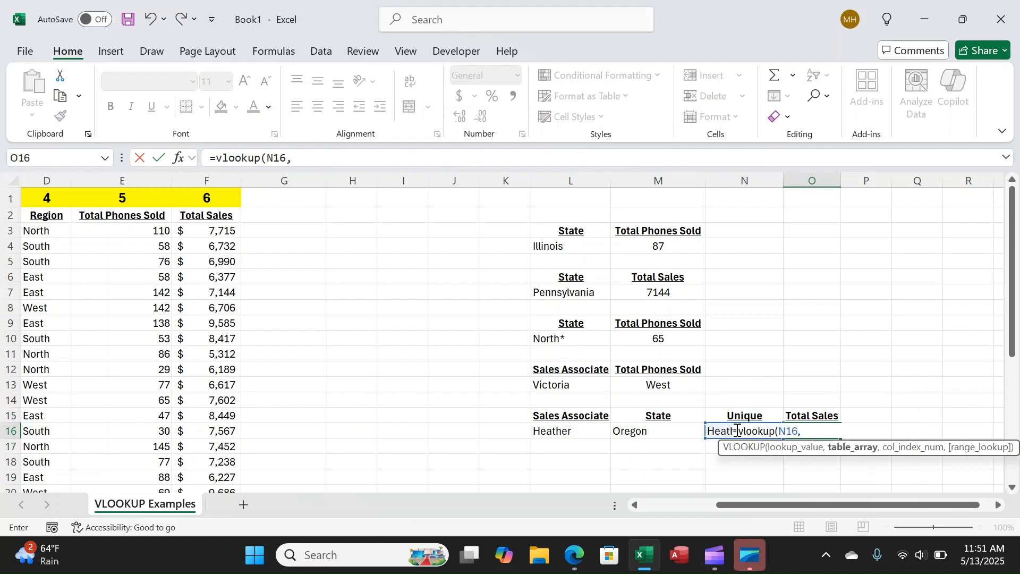
{"action": "left_click_drag", "start_coordinate": [859, 505], "coordinate": [795, 507]}
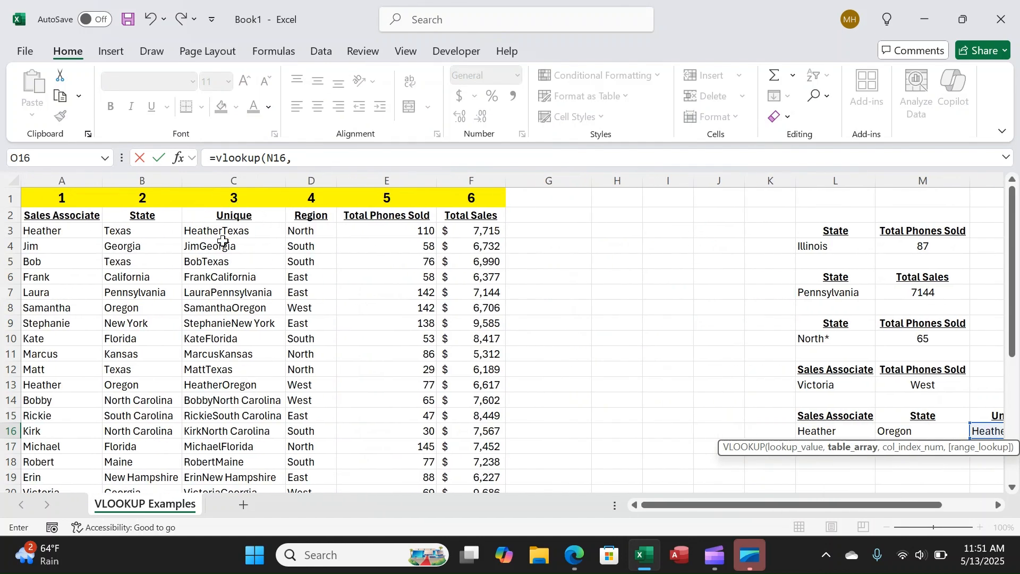
{"action": "mouse_move", "coordinate": [833, 505]}
{"action": "left_mouse_down"}
{"action": "mouse_move", "coordinate": [874, 505]}
{"action": "mouse_move", "coordinate": [833, 506]}
{"action": "left_mouse_up"}
{"action": "left_click_drag", "start_coordinate": [209, 231], "coordinate": [478, 458]}
{"action": "type", "text": ","}
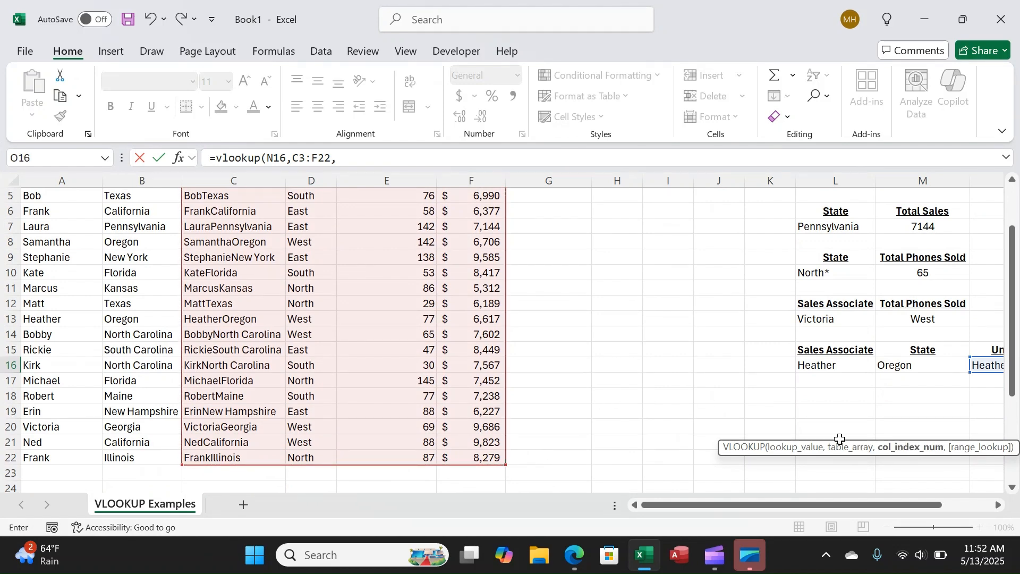
{"action": "scroll", "coordinate": [584, 350], "scroll_direction": "up", "scroll_amount": 2}
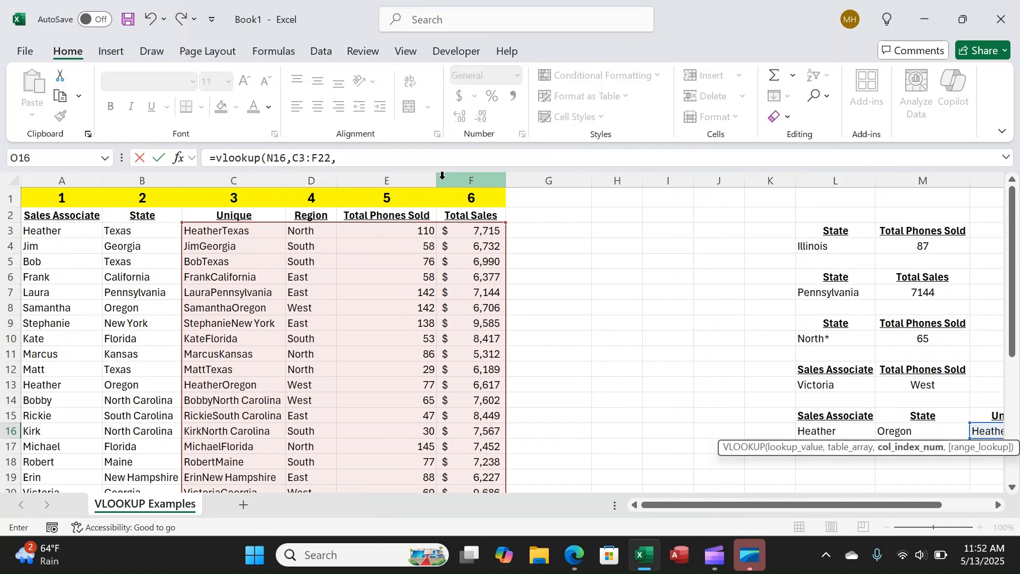
{"action": "left_click", "coordinate": [396, 159]}
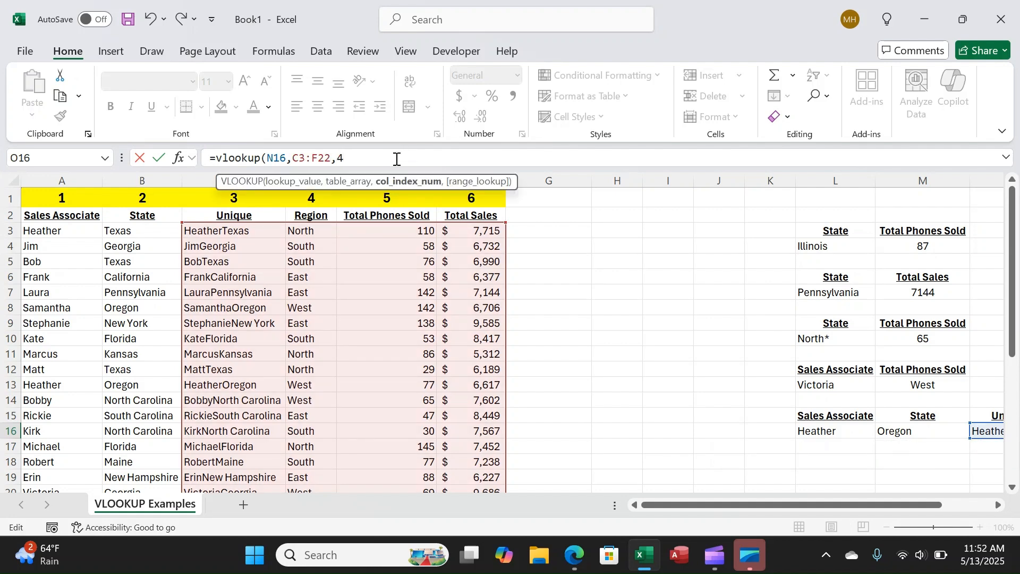
{"action": "type", "text": ","}
{"action": "double_click", "coordinate": [397, 207]}
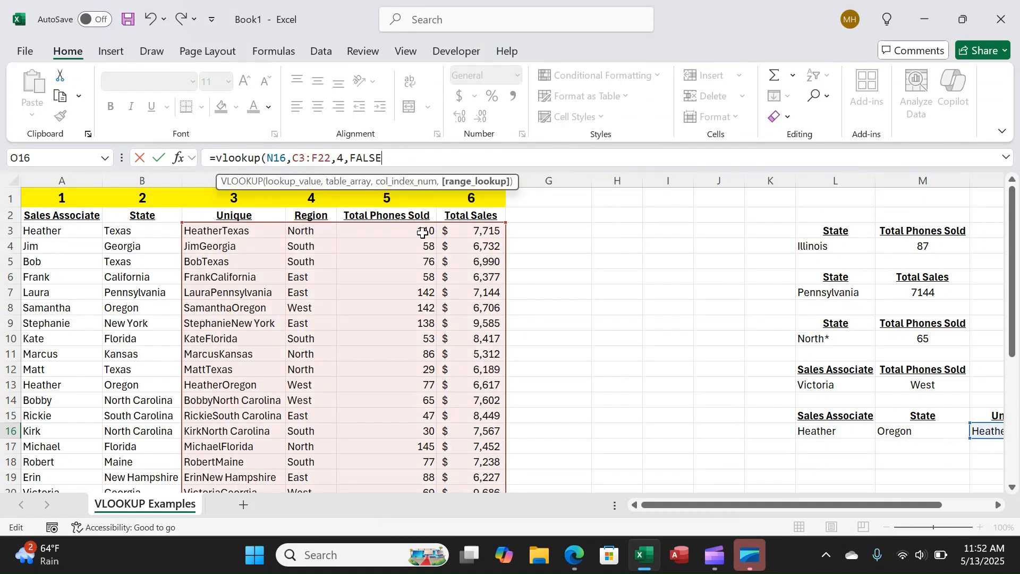
{"action": "type", "text": ")"}
{"action": "key", "text": "Return"}
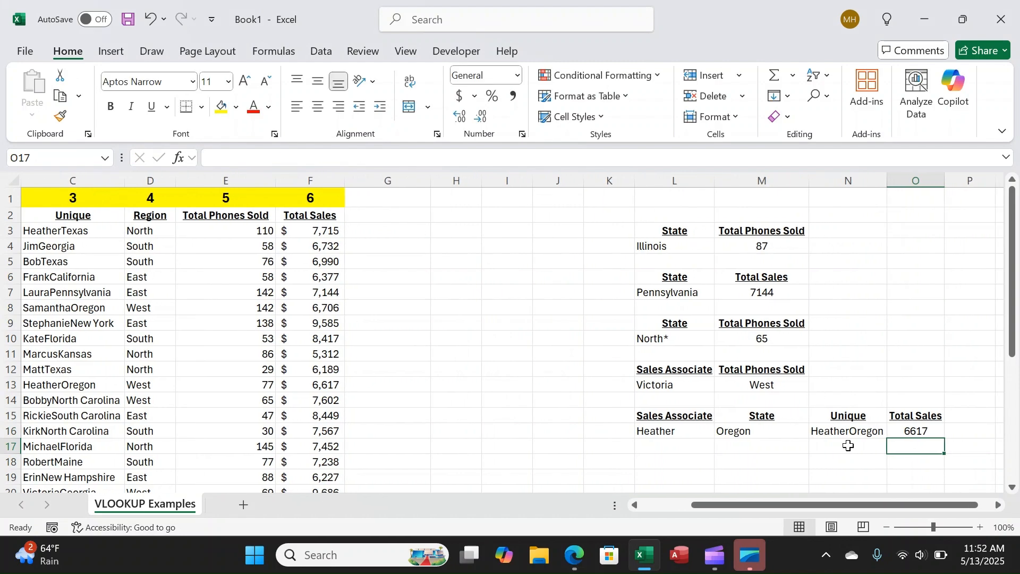
Check the O16 total sales result against the matching associate and state in row 13 of the table.
{"action": "left_click_drag", "start_coordinate": [845, 502], "coordinate": [796, 503]}
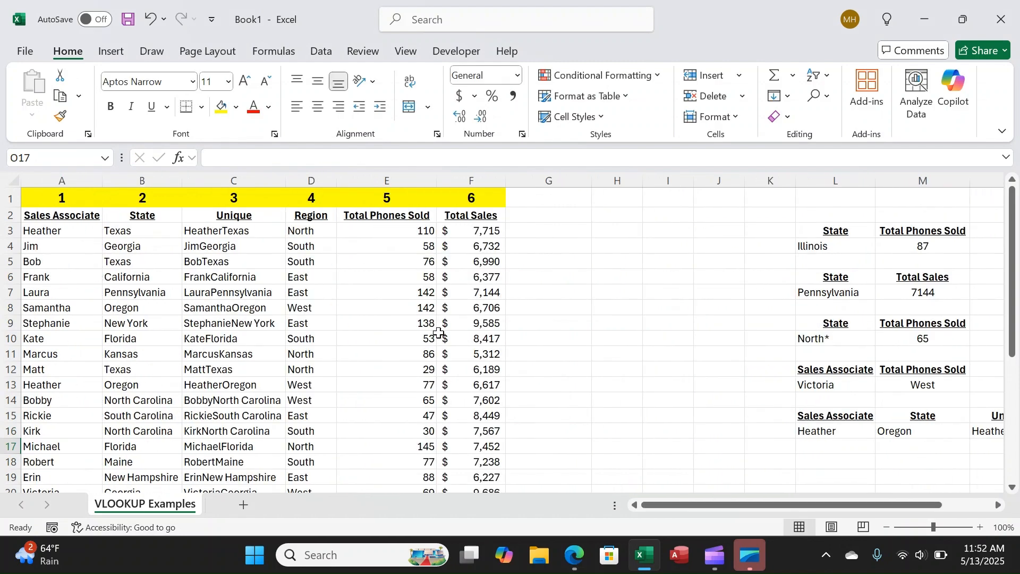
{"action": "left_click", "coordinate": [10, 384]}
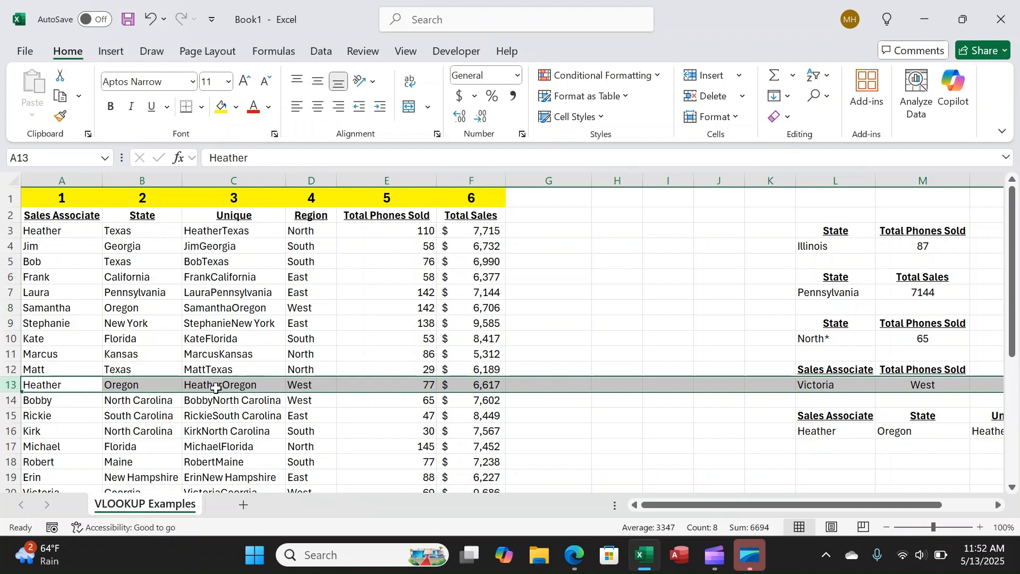
{"action": "left_click_drag", "start_coordinate": [802, 501], "coordinate": [911, 500]}
{"action": "left_click", "coordinate": [899, 274]}
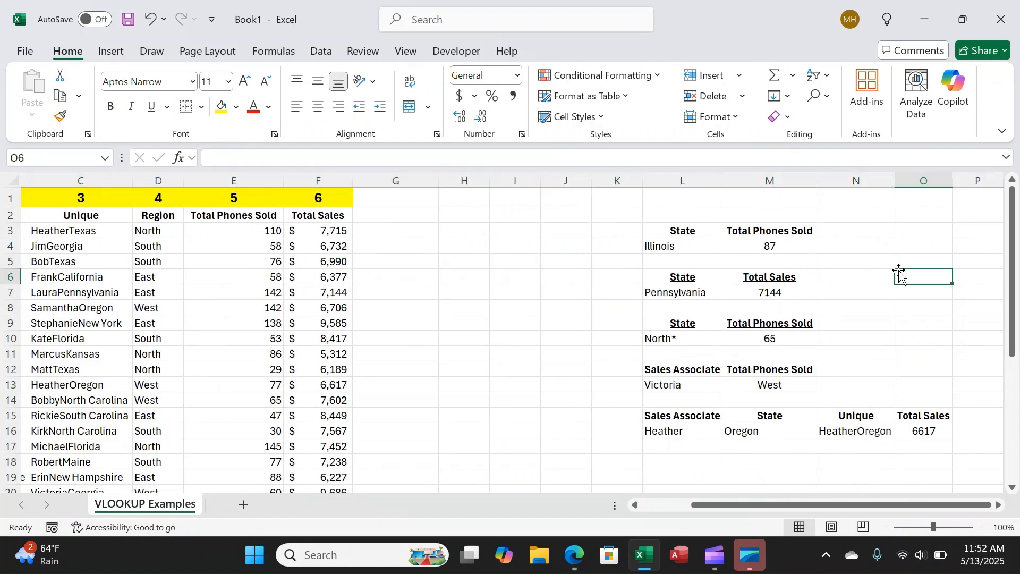